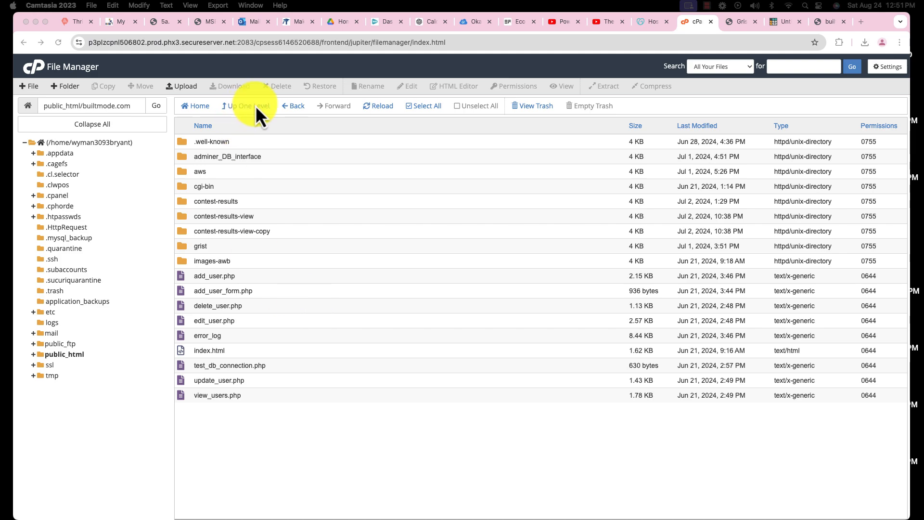
- Go up to the account's home directory, then browse through public_html into the builtmode.com folder
left_click(256, 106)
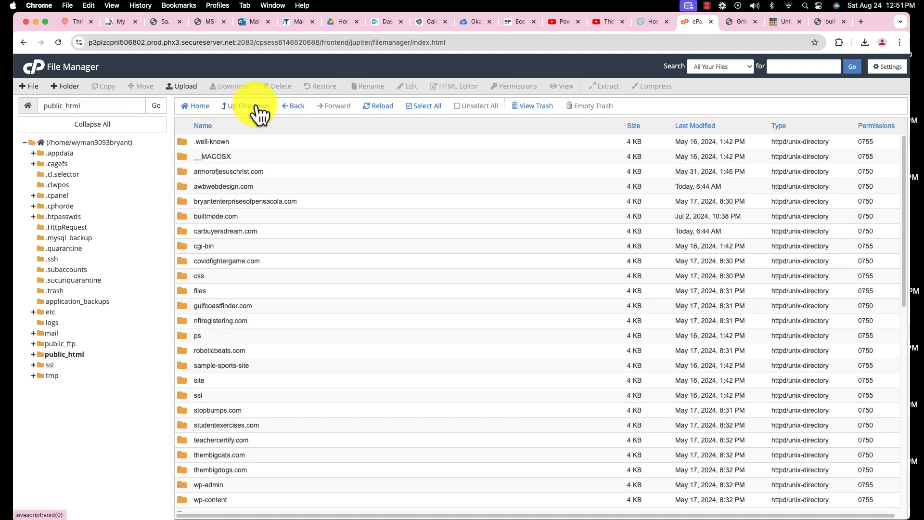
left_click(257, 107)
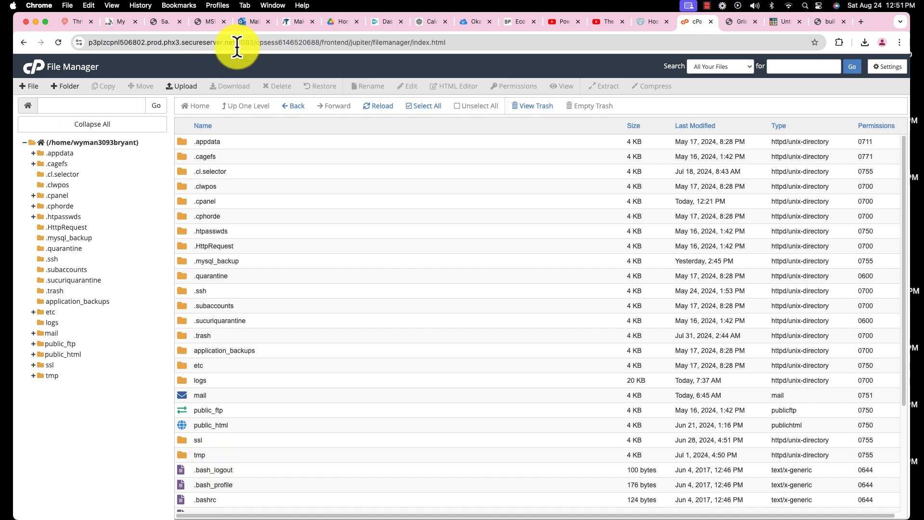
double_click(189, 424)
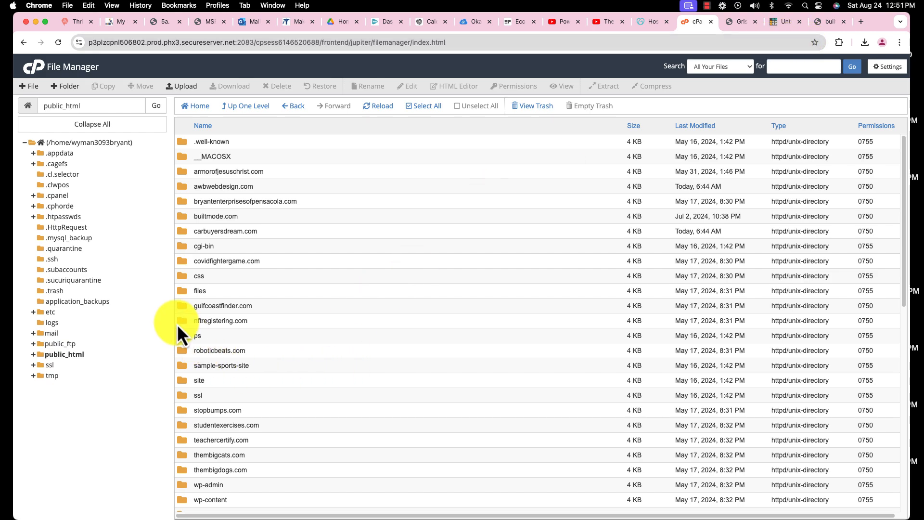
left_click(183, 221)
double_click(182, 216)
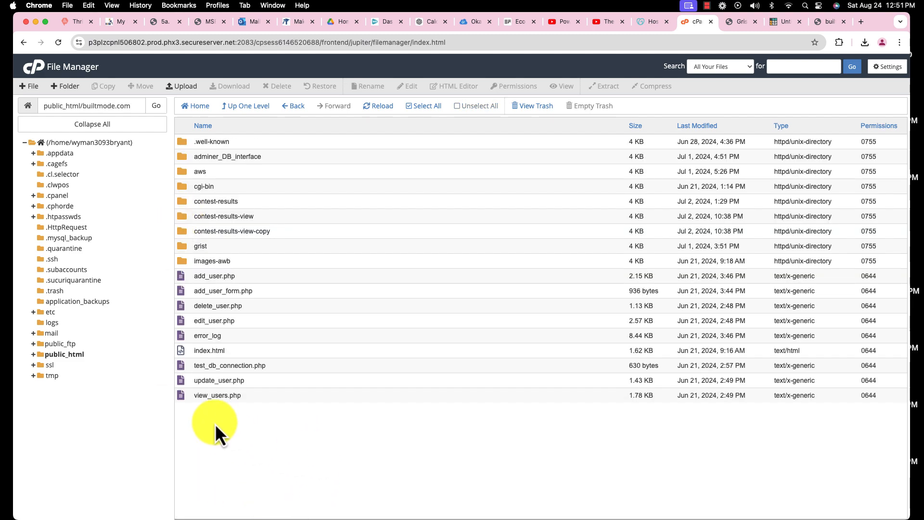
- Open view.html from the contest-results-view folder in the code editor and review its code
double_click(181, 216)
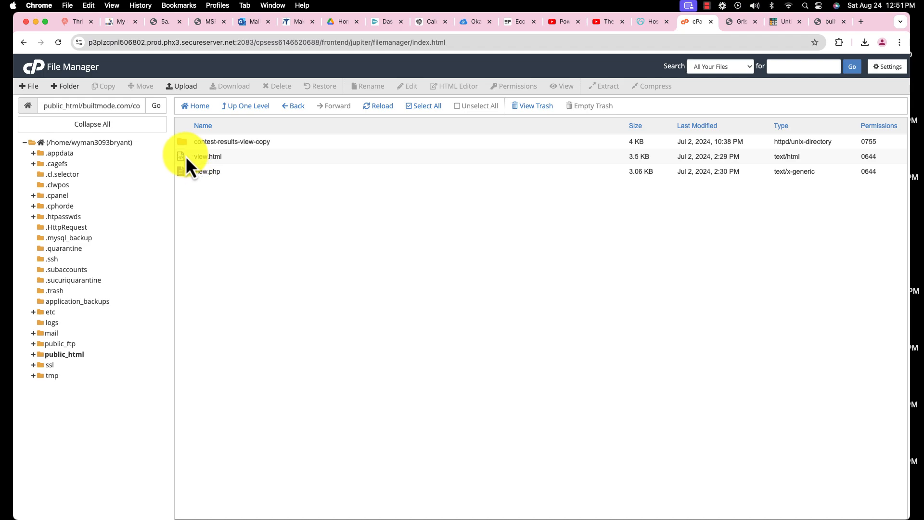
left_click(202, 156)
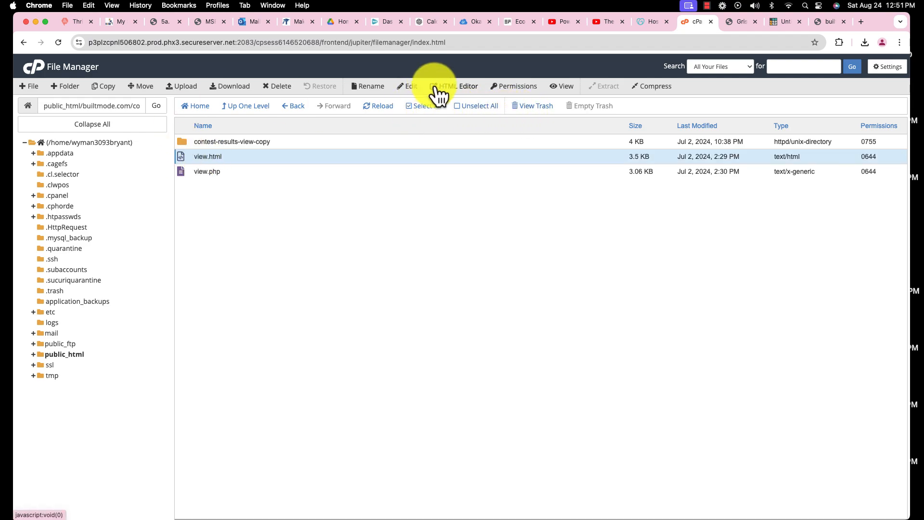
left_click(417, 86)
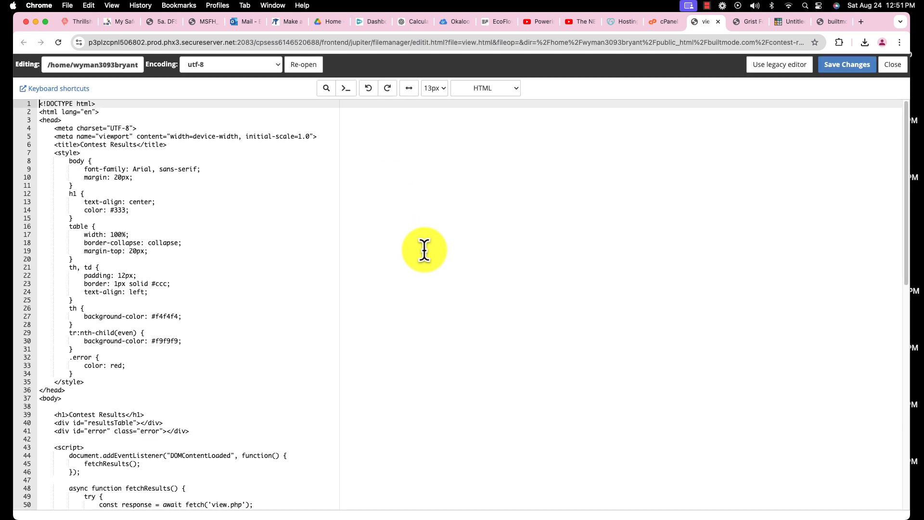
scroll(435, 258, "down", 3)
scroll(435, 258, "down", 10)
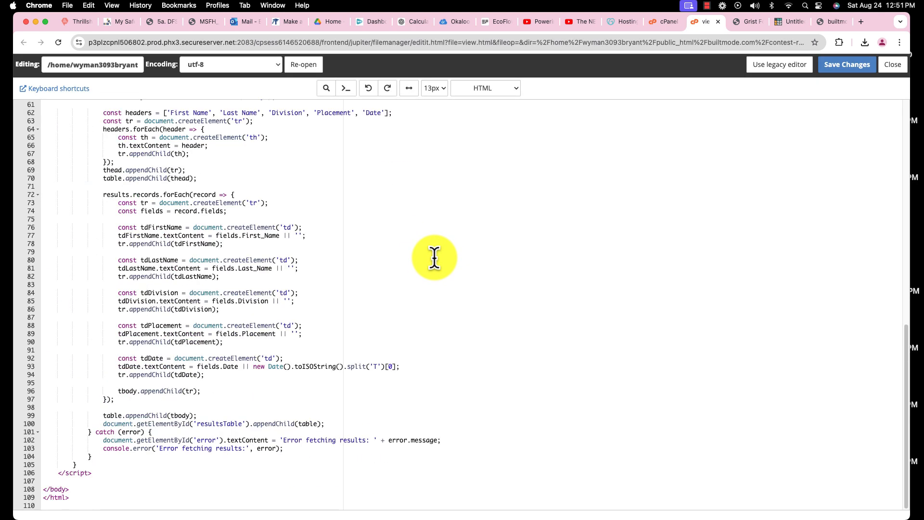
scroll(435, 257, "up", 15)
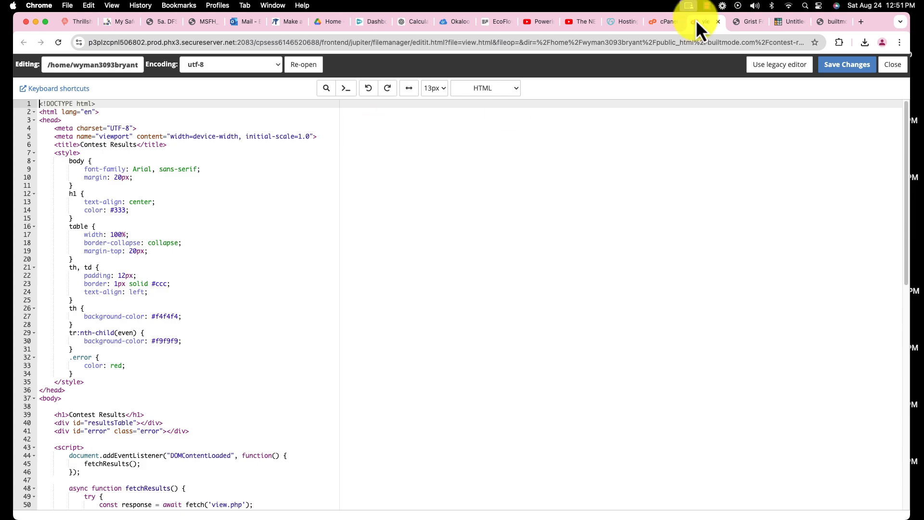
- Close the view.html editor and select the contest-results folder inside builtmode.com
left_click(718, 21)
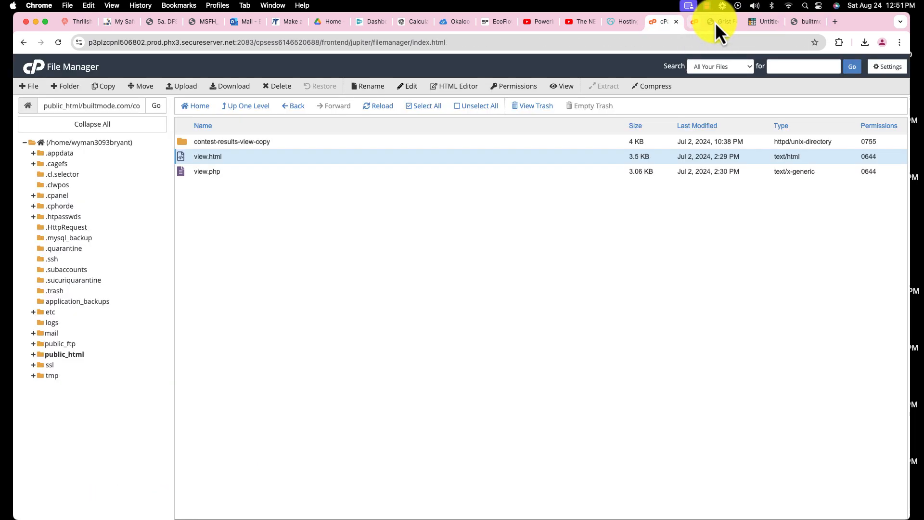
left_click(247, 108)
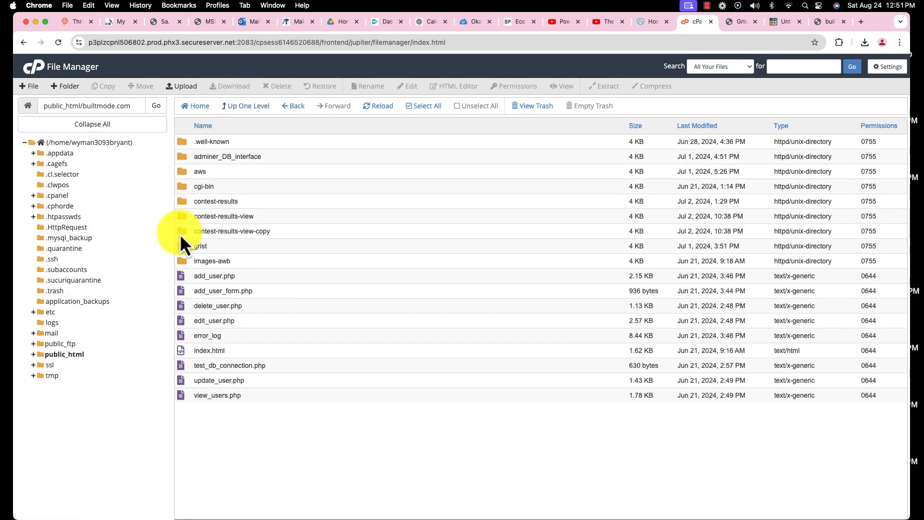
left_click(184, 202)
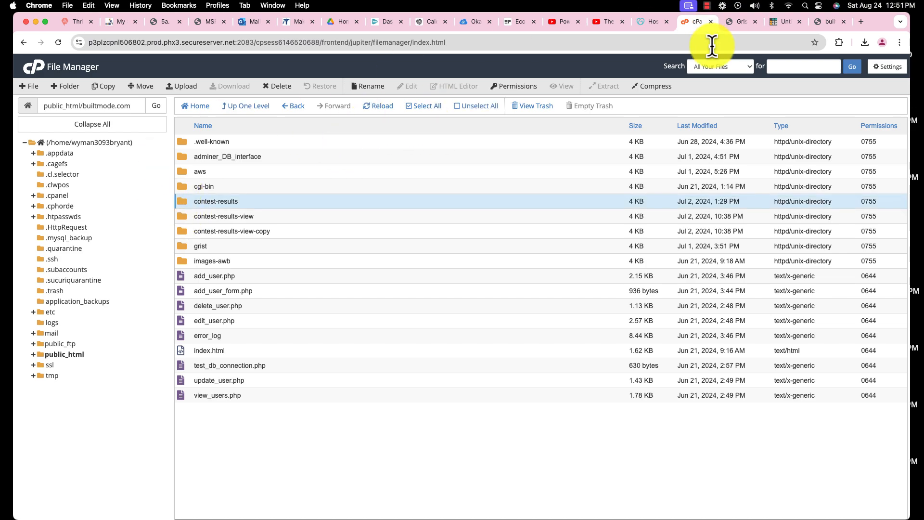
- Switch to the Grist document and review the widget types that can be added to the Contest Results page, without adding one
left_click(783, 21)
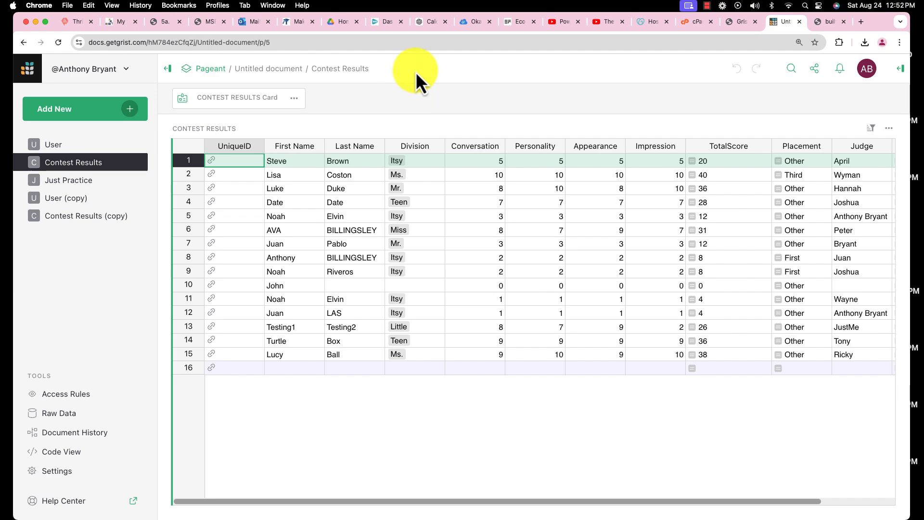
left_click(127, 109)
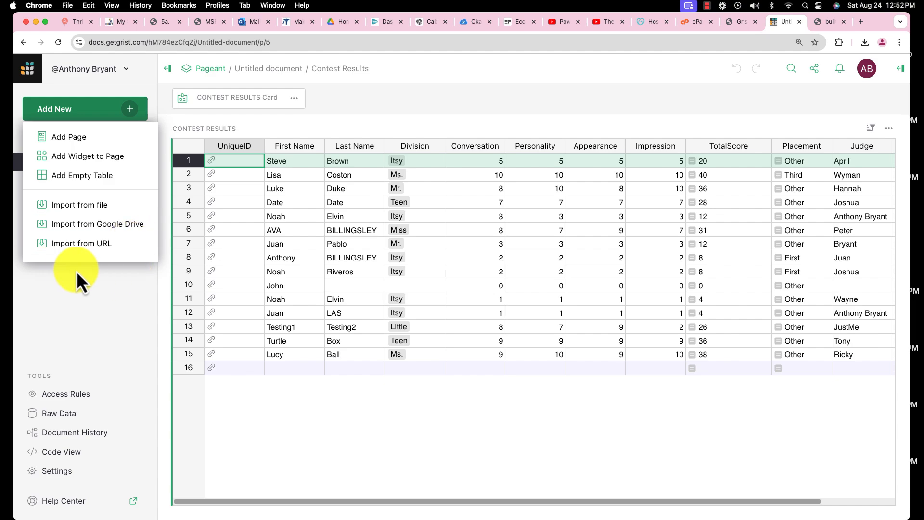
left_click(76, 157)
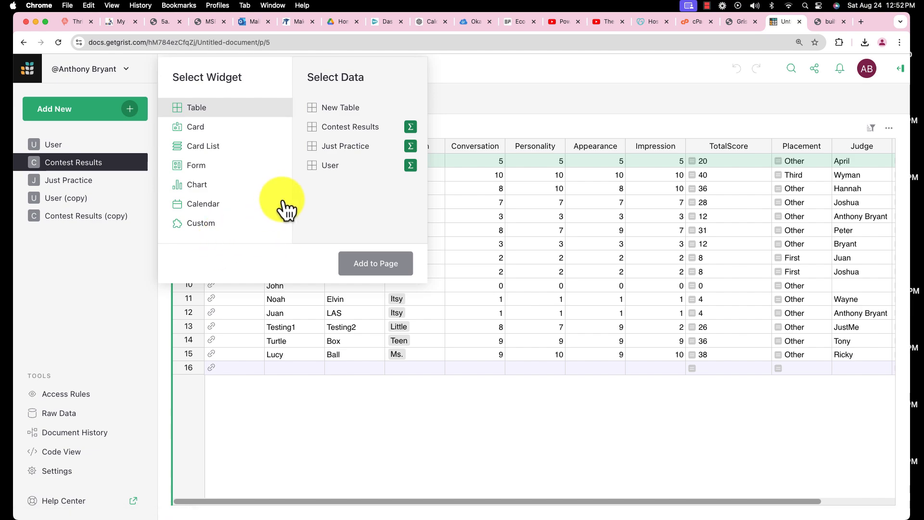
left_click(241, 135)
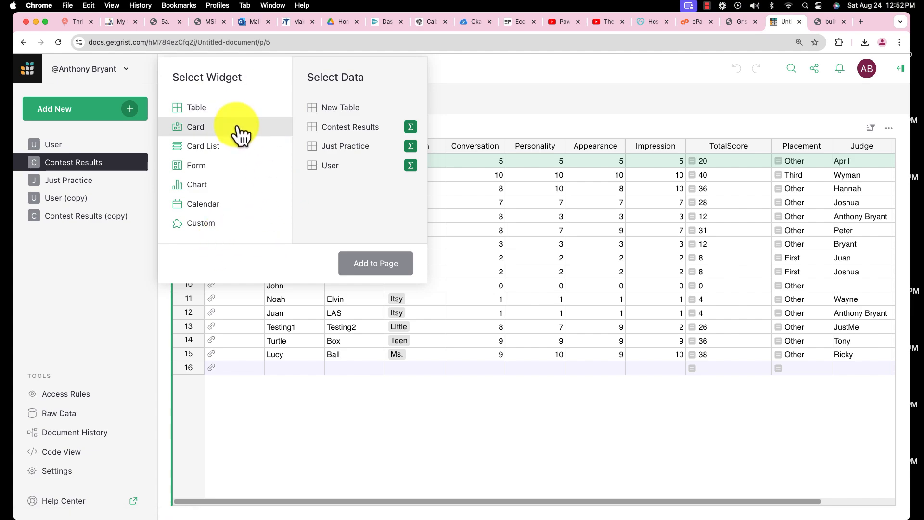
left_click(238, 149)
left_click(236, 168)
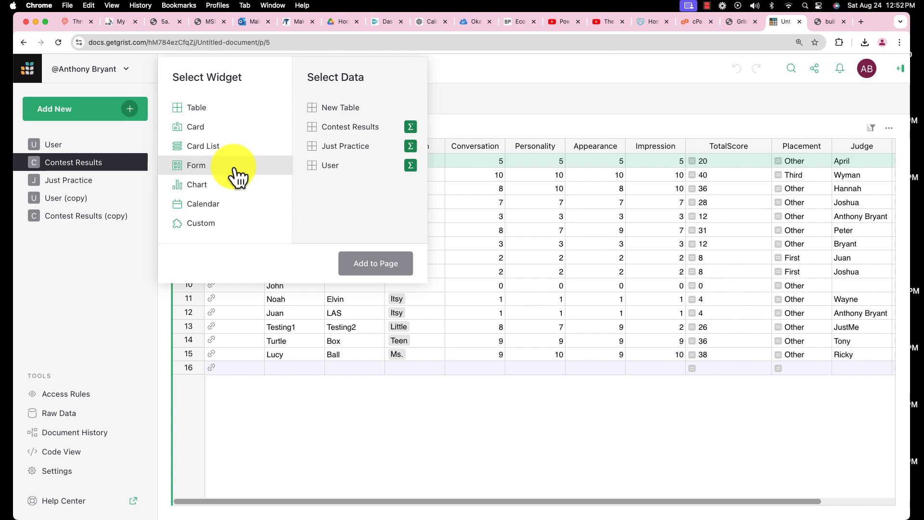
left_click(240, 189)
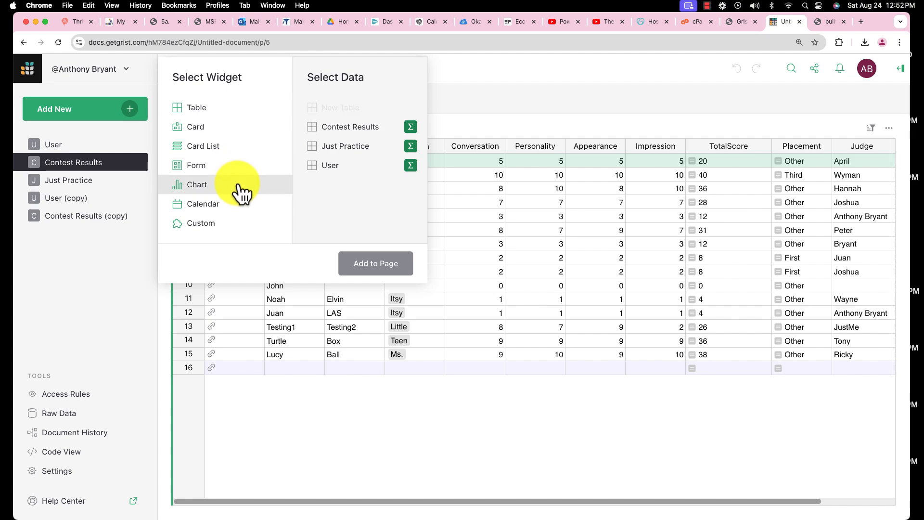
left_click(241, 206)
left_click(236, 226)
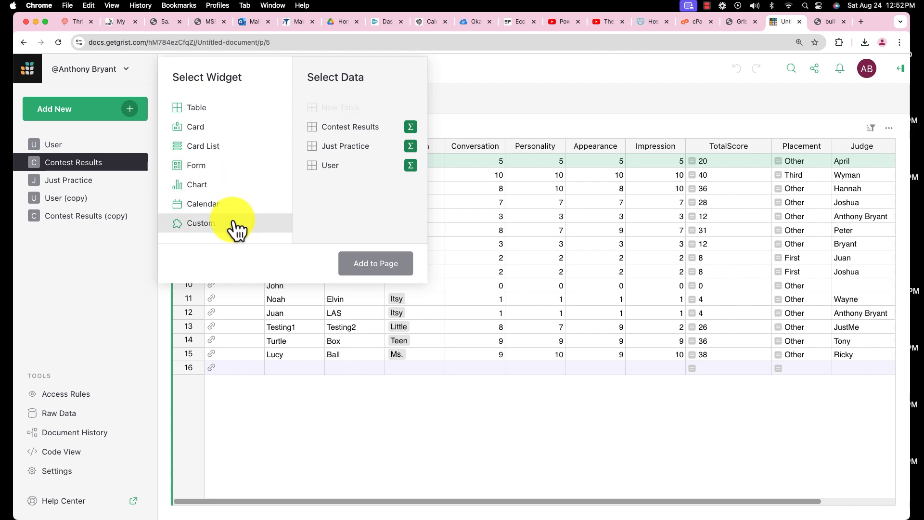
left_click(227, 172)
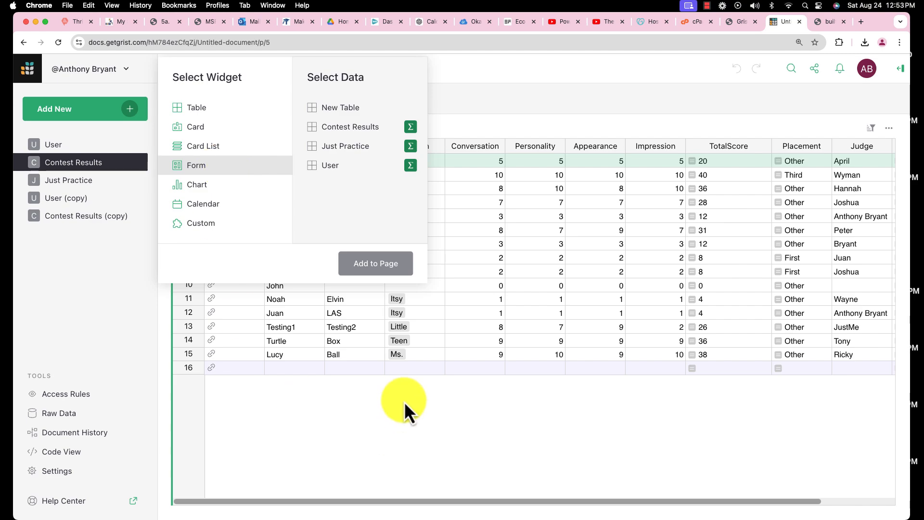
left_click(456, 423)
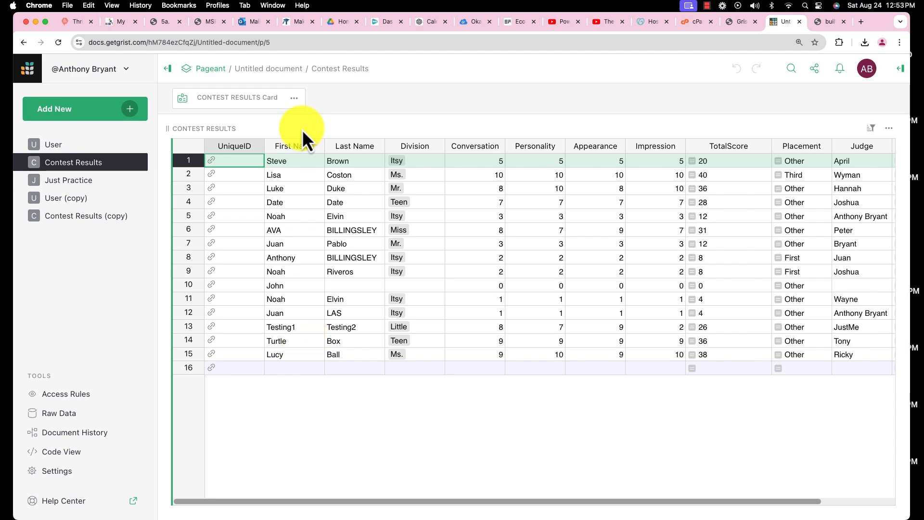
- Examine the operations available for the Division column in the Contest Results table
left_click(438, 146)
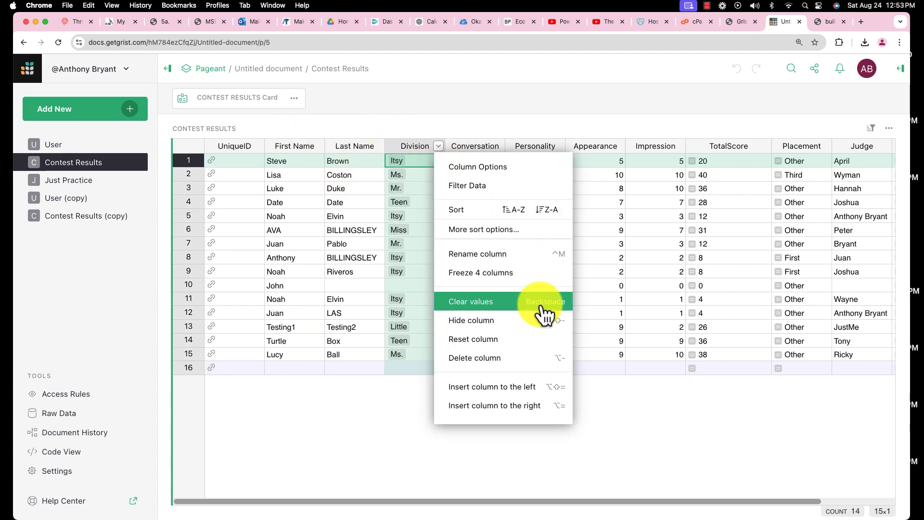
left_click(462, 450)
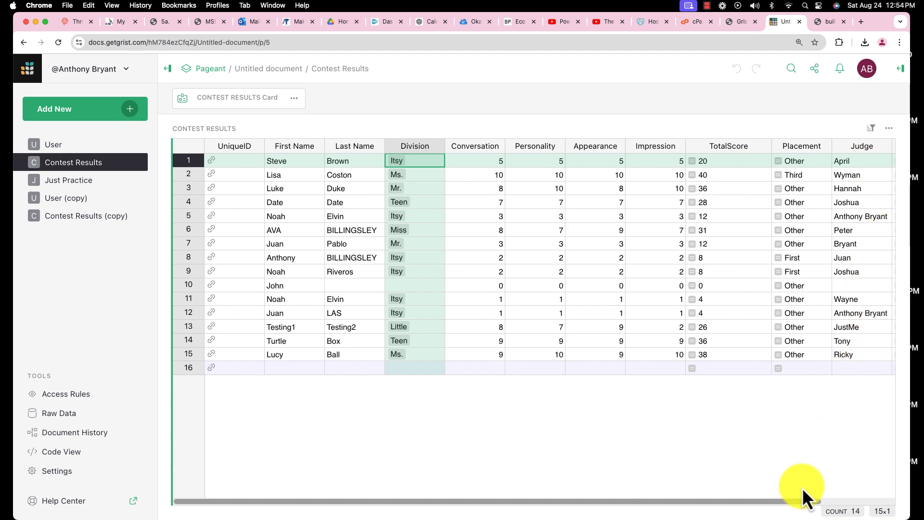
mouse_move(798, 501)
left_mouse_down()
mouse_move(860, 502)
mouse_move(789, 505)
left_mouse_up()
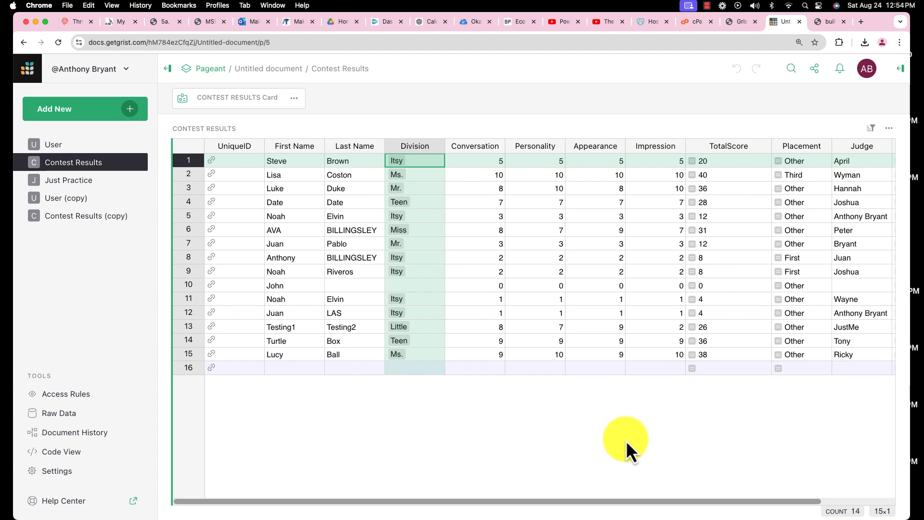
- Look through the data on the Just Practice, User and Contest Results pages
left_click(64, 181)
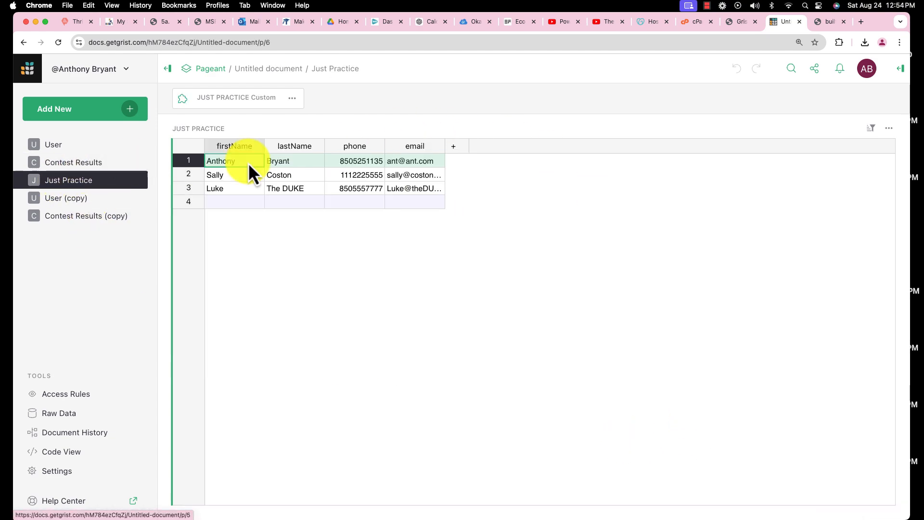
left_click(61, 149)
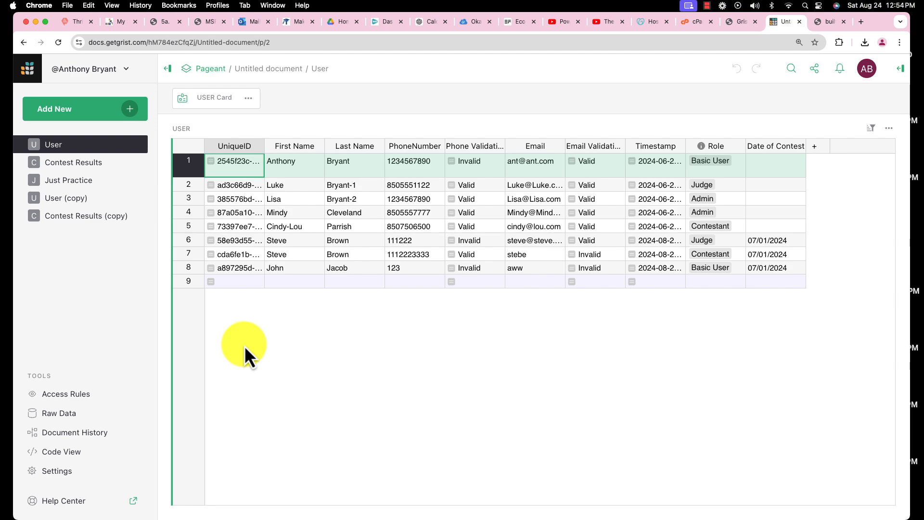
left_click(63, 161)
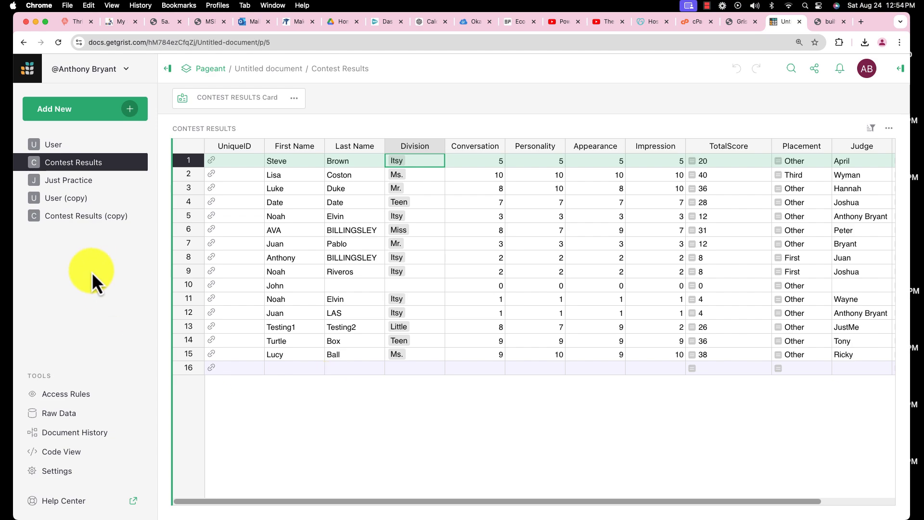
- Review the Just Practice, User (copy) and Contest Results (copy) pages and return to the original Contest Results page
left_click(97, 185)
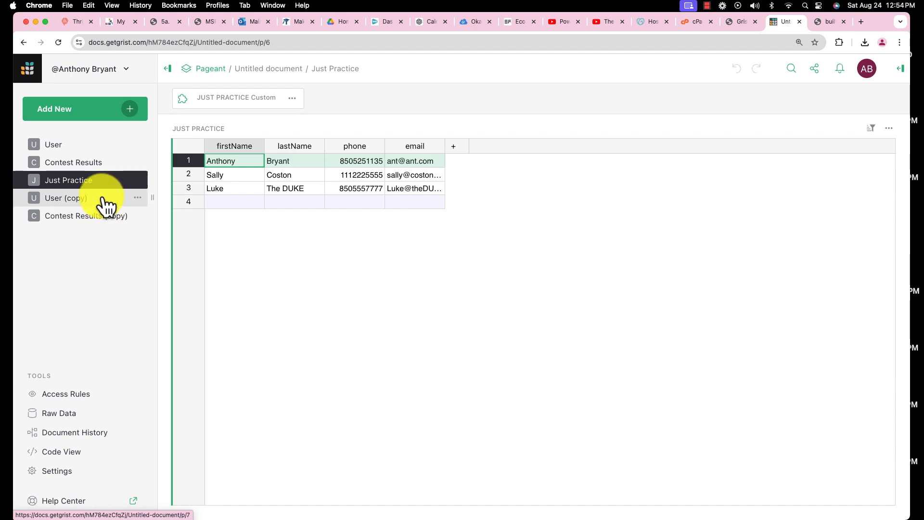
left_click(105, 206)
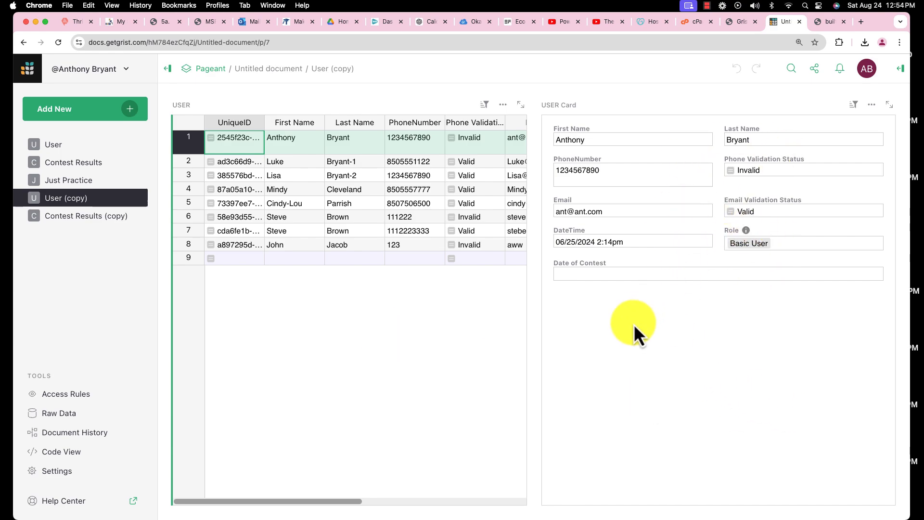
left_click(63, 222)
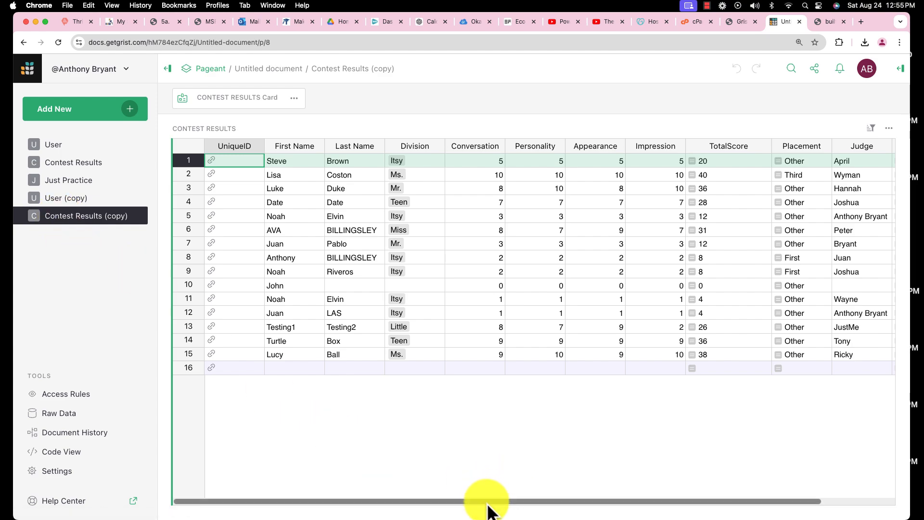
left_click_drag(488, 501, 439, 508)
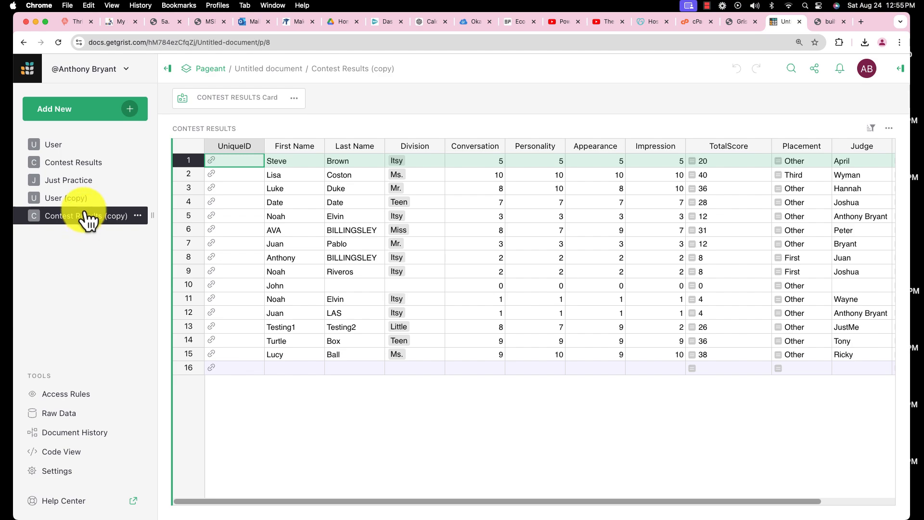
left_click(72, 164)
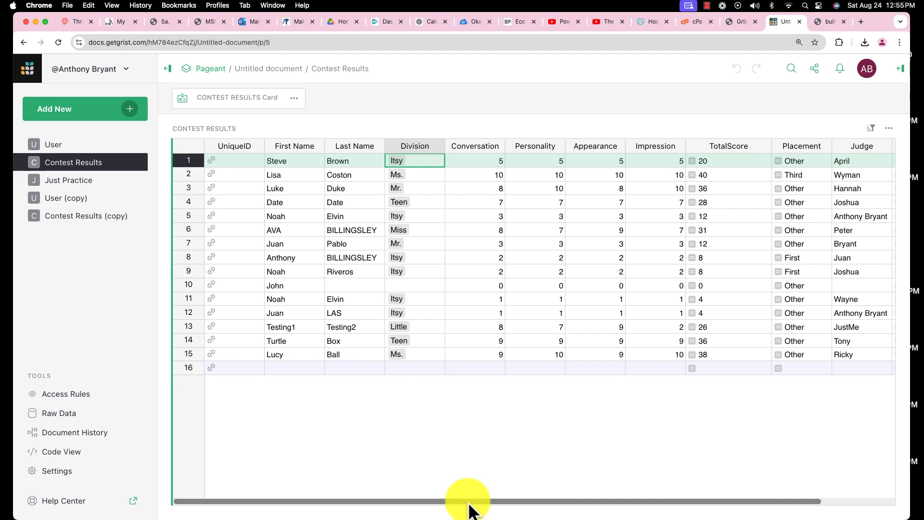
left_click_drag(470, 501, 419, 505)
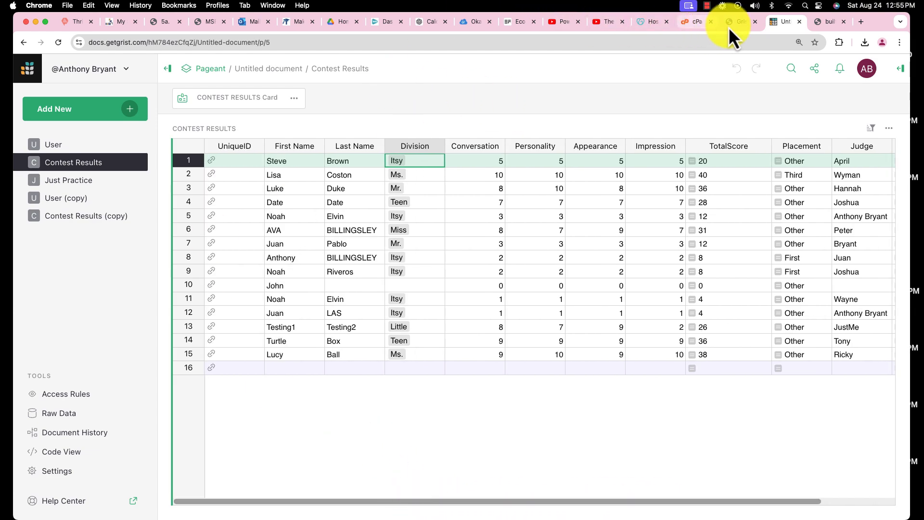
- View the Form Input Example page on builtmode.com, followed by the site's update_user.php page
left_click(741, 21)
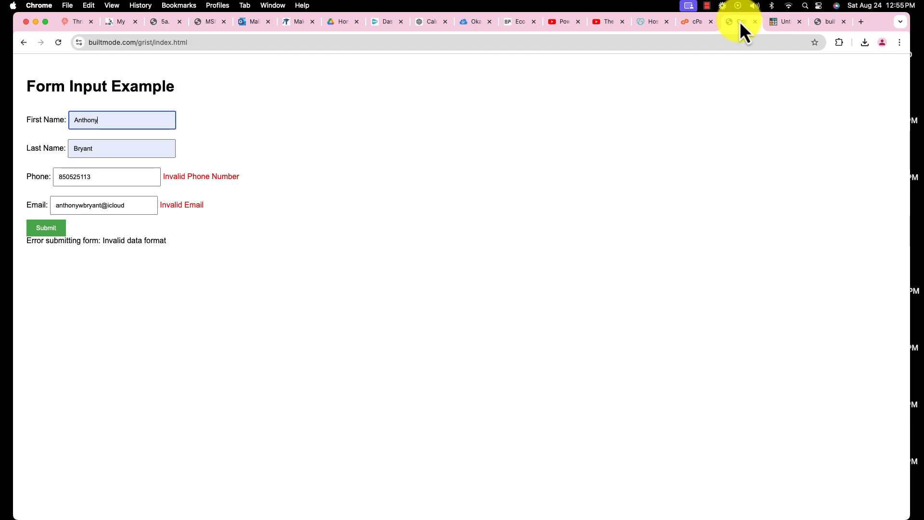
left_click(826, 22)
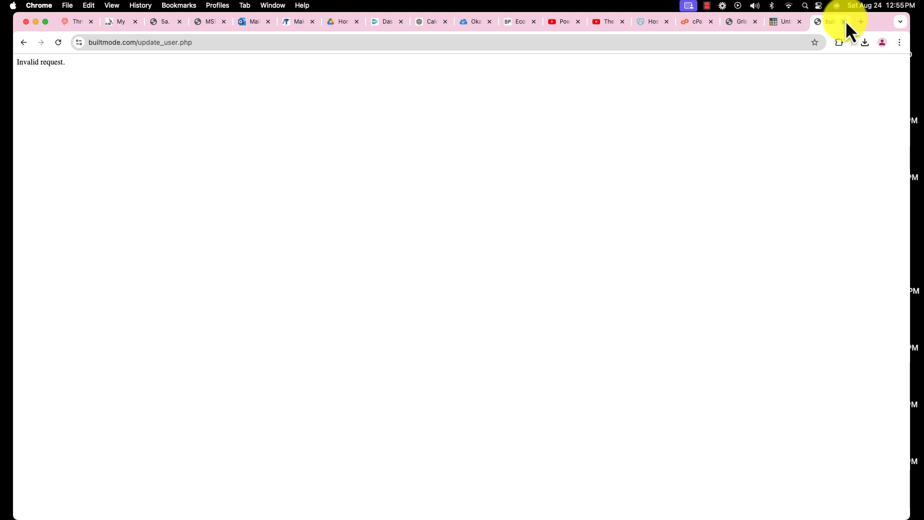
- Close the update_user.php and Form Input Example pages and place the Firefox Contest Results Form beside the Grist table
left_click(843, 21)
left_click(779, 21)
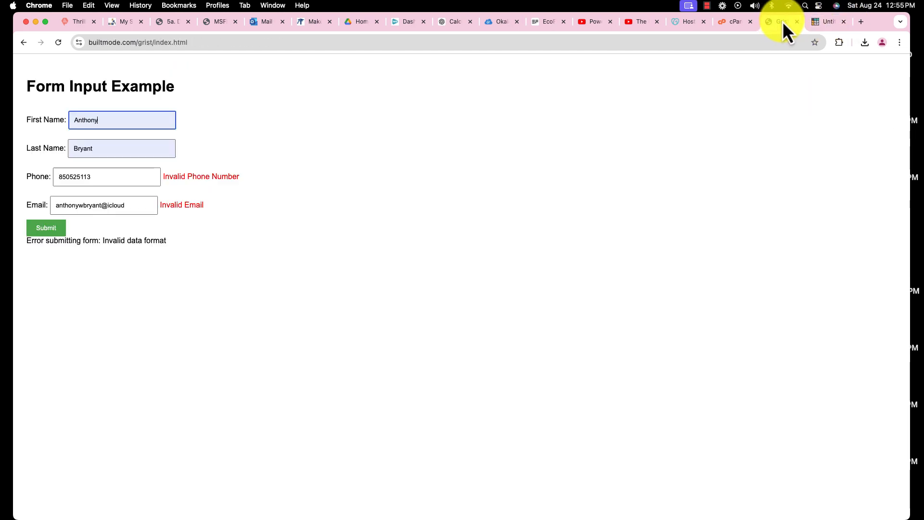
left_click(797, 21)
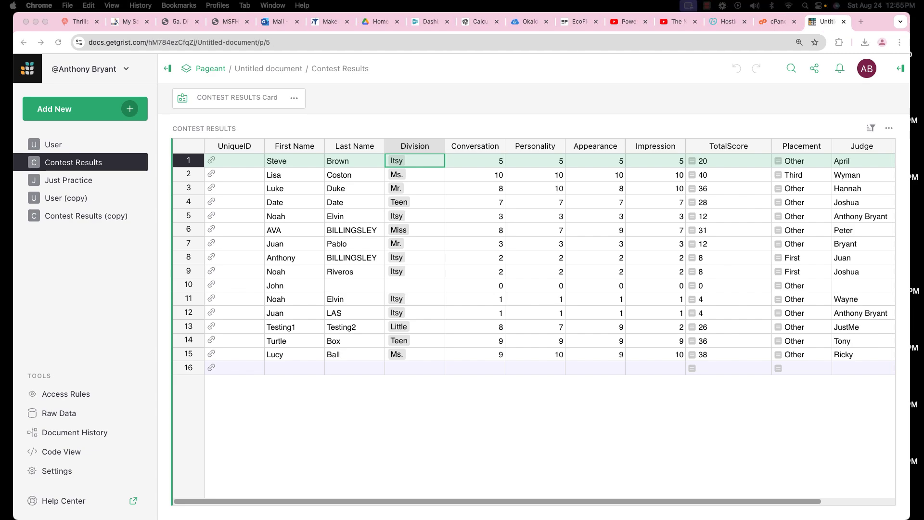
left_click_drag(0, 56, 856, 22)
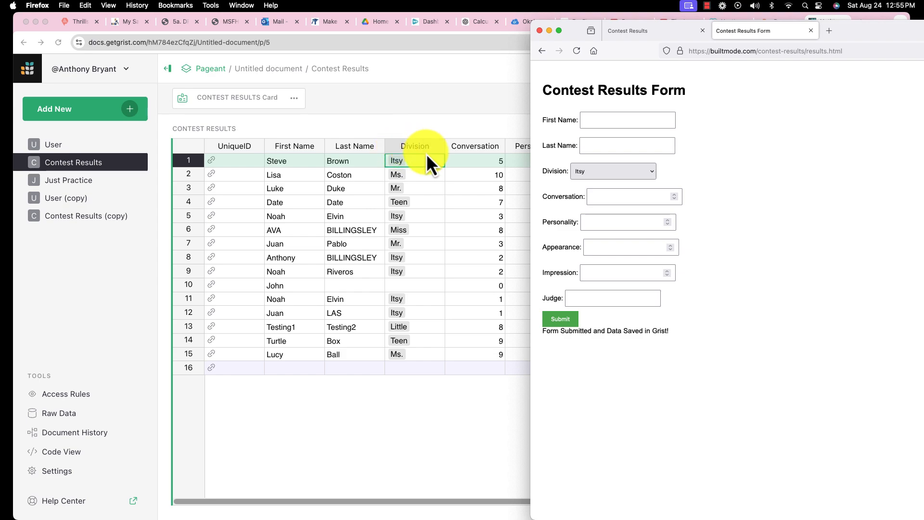
- Enter the contestant's first and last name in the Contest Results Form and set the division to Ms
left_click(606, 120)
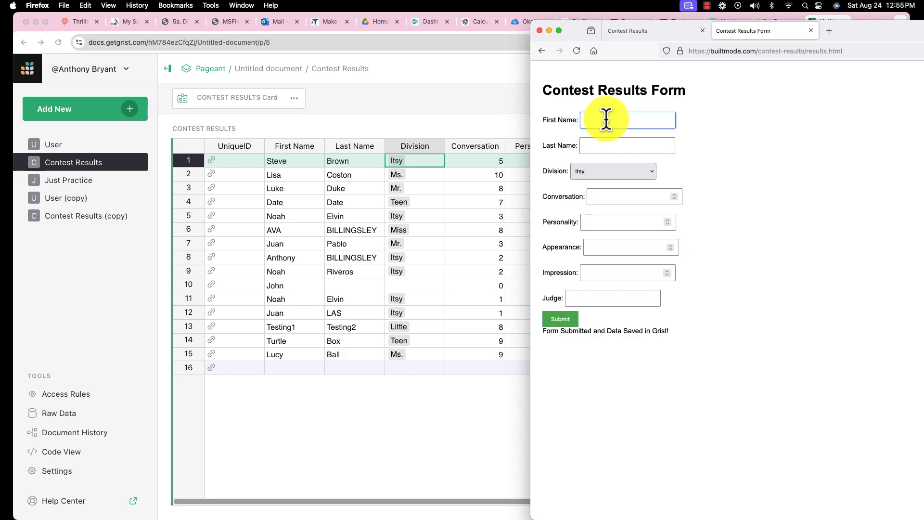
key("Tab")
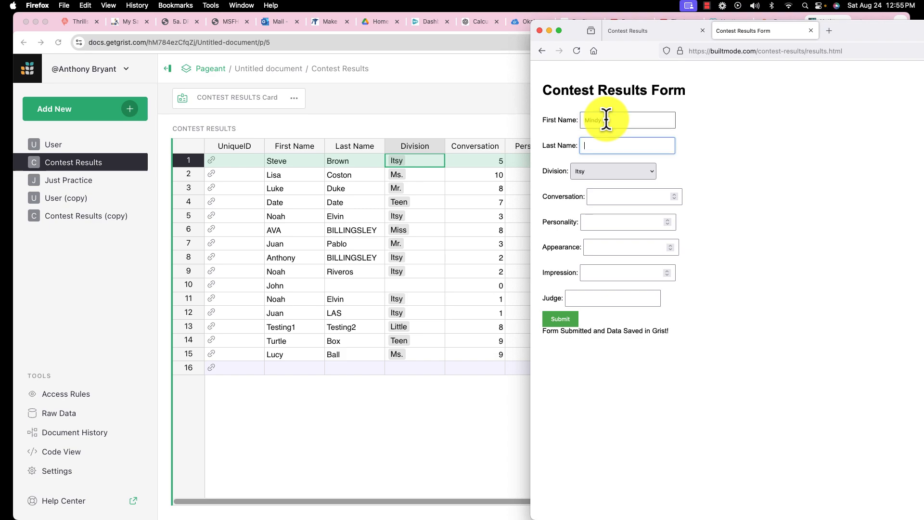
left_click(651, 173)
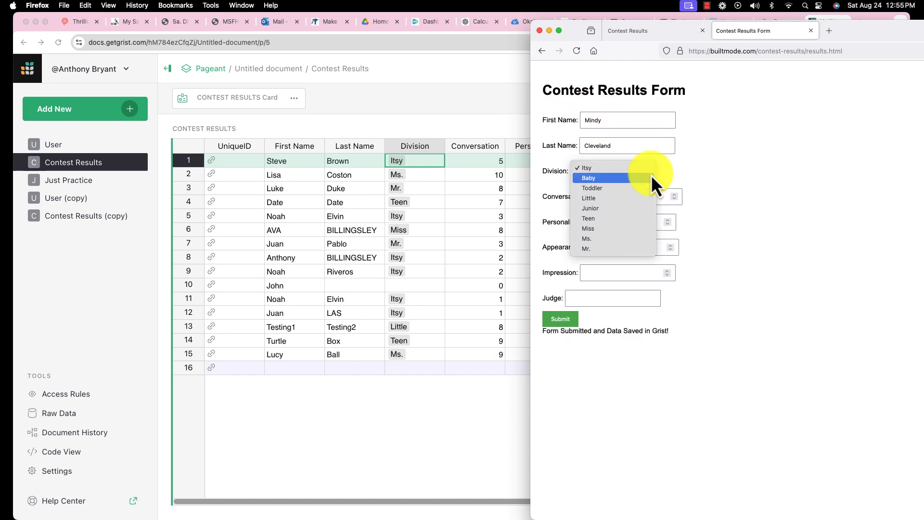
left_click(622, 240)
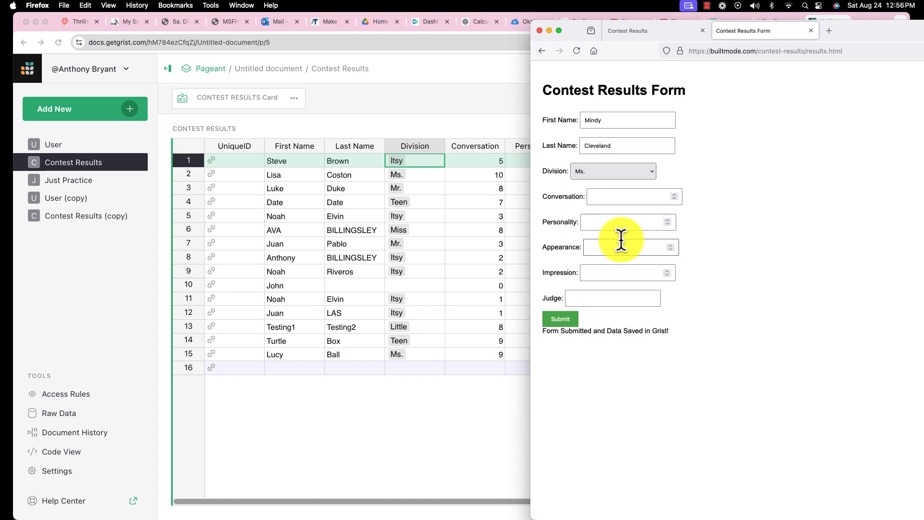
- Set the contestant's Conversation, Personality and Appearance scores to 10 each and Impression to 5
left_click(674, 196)
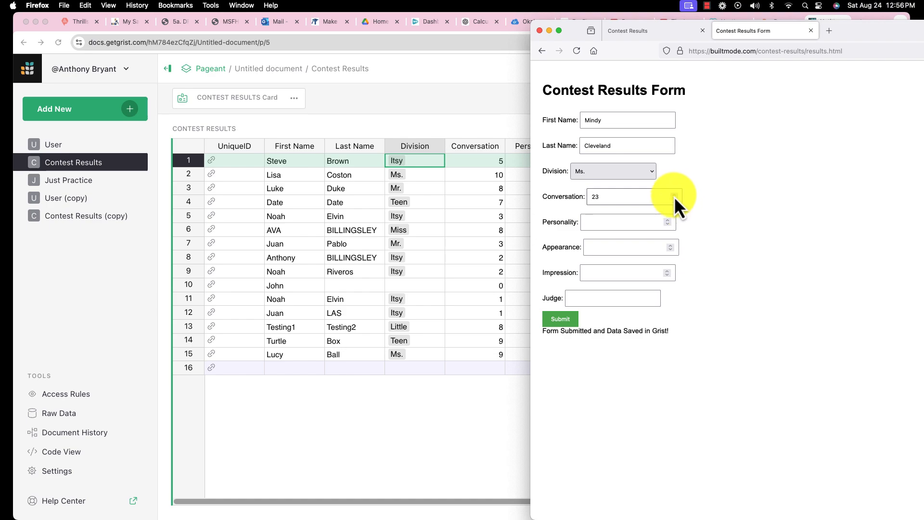
left_click(675, 200)
left_click(675, 200)
left_click(611, 225)
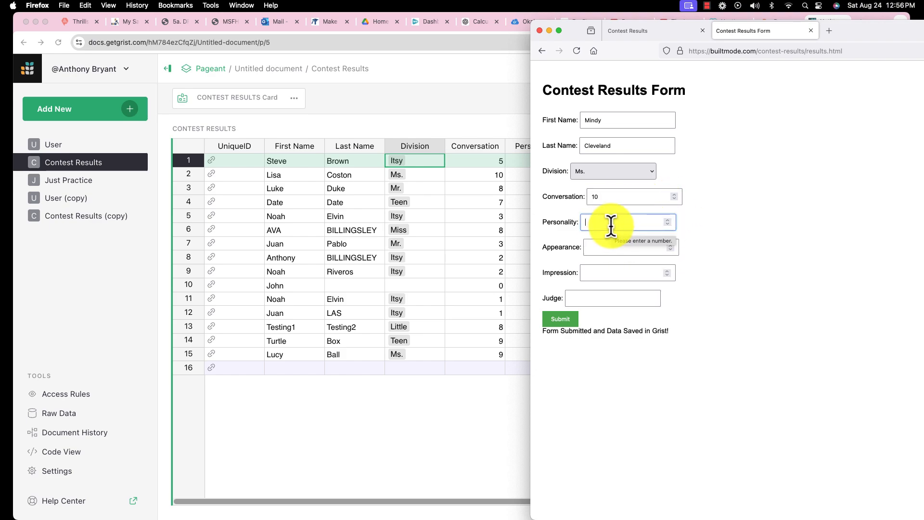
type("10")
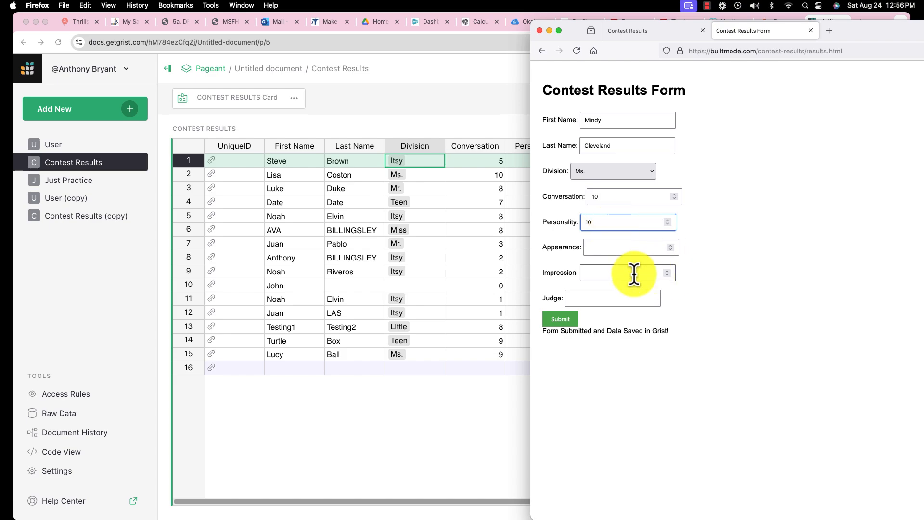
left_click(616, 247)
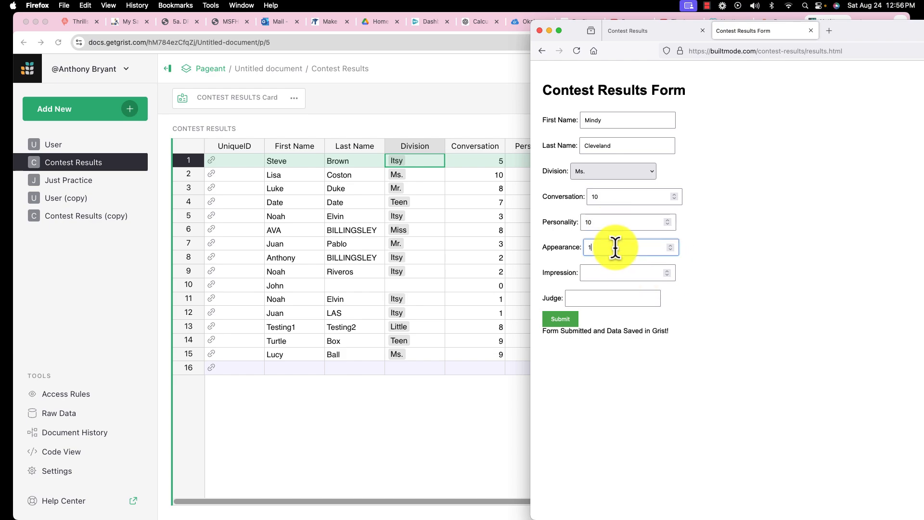
type("10")
left_click(597, 273)
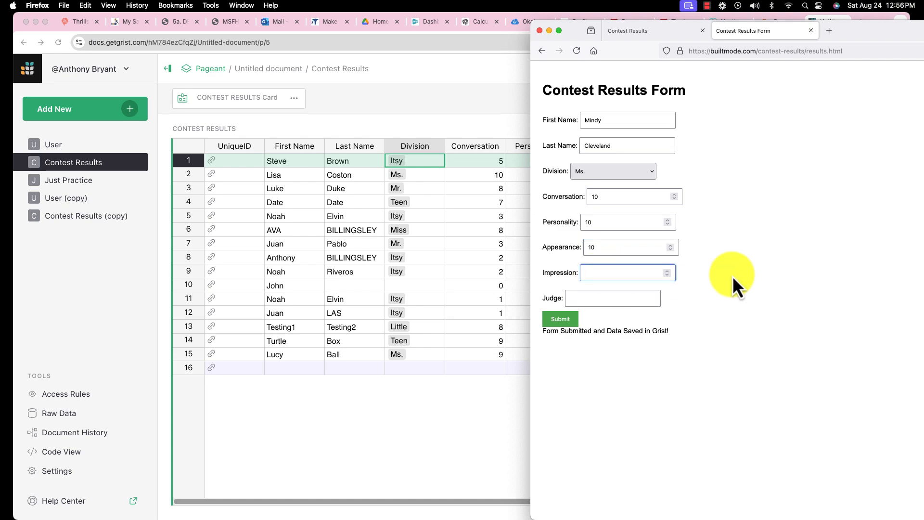
type("5")
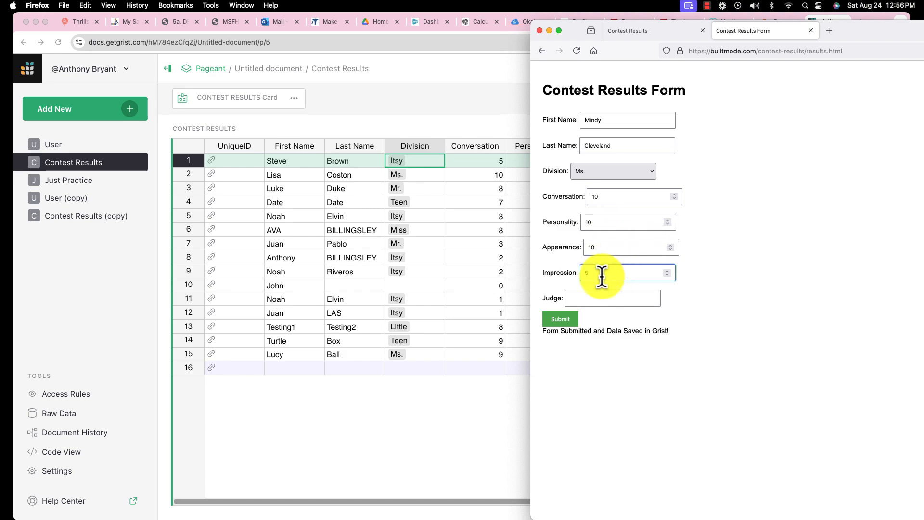
- Set the judge to "Bad Judge", submit the form, and move its window aside to reveal the Grist Contest Results table
left_click(595, 297)
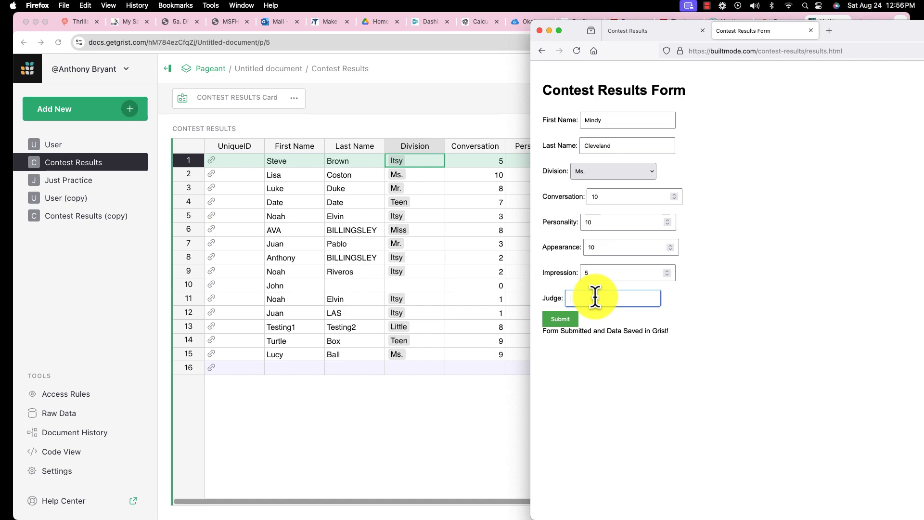
type("Bad Judge")
left_click(621, 421)
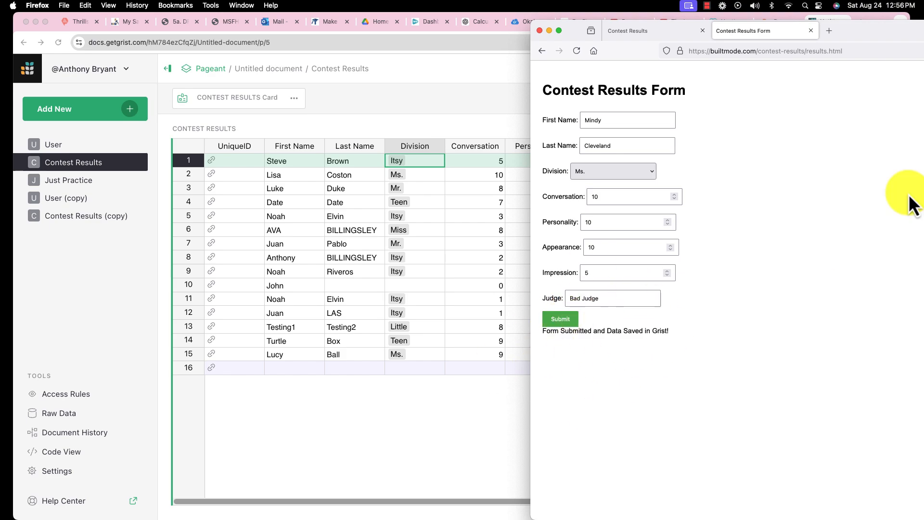
left_click_drag(879, 27, 666, 58)
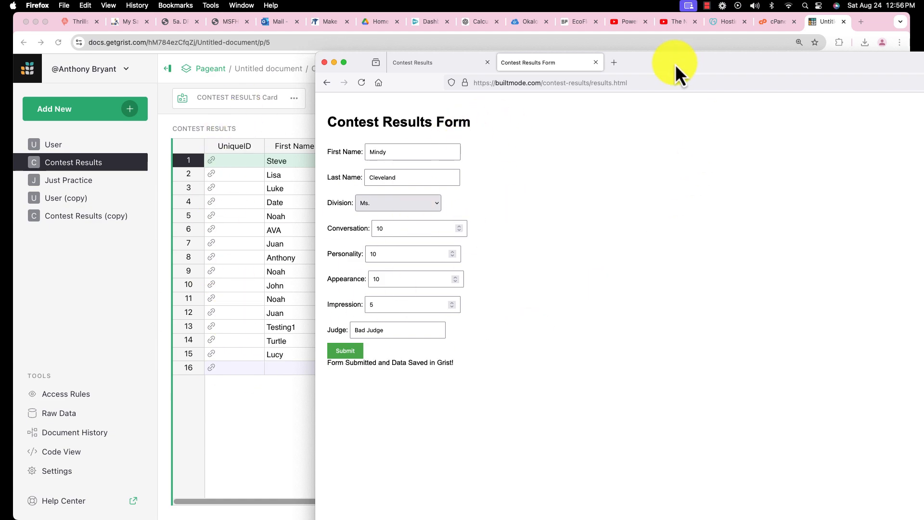
left_click_drag(675, 64, 892, 62)
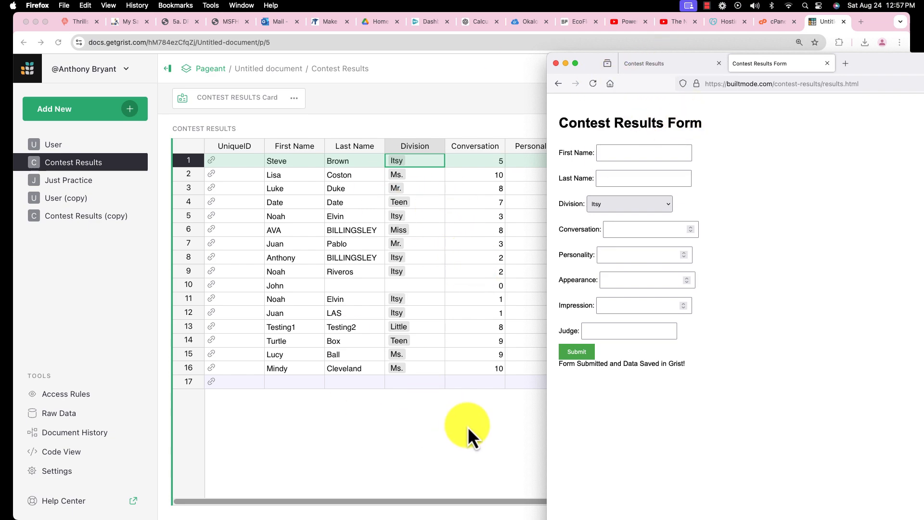
left_click_drag(883, 60, 365, 401)
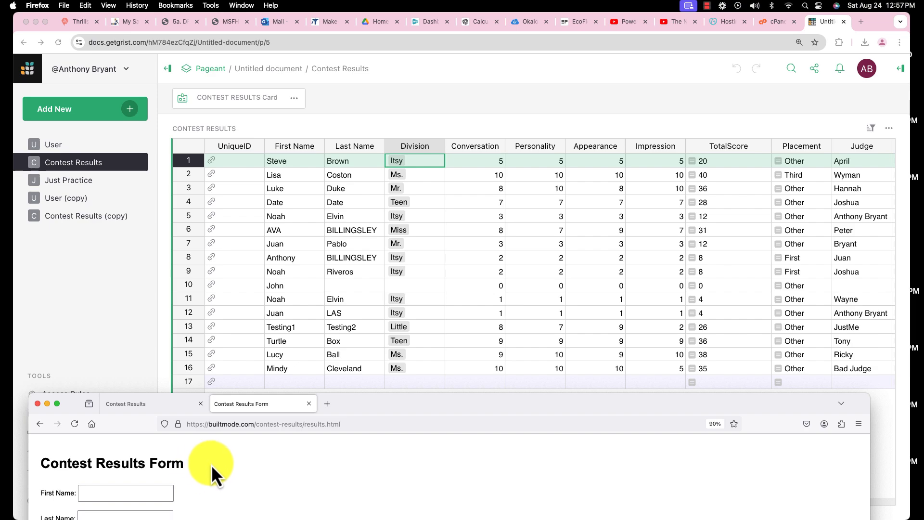
- Bring the Contest Results view page fully into sight and reload it to check the submitted entry
left_click(140, 403)
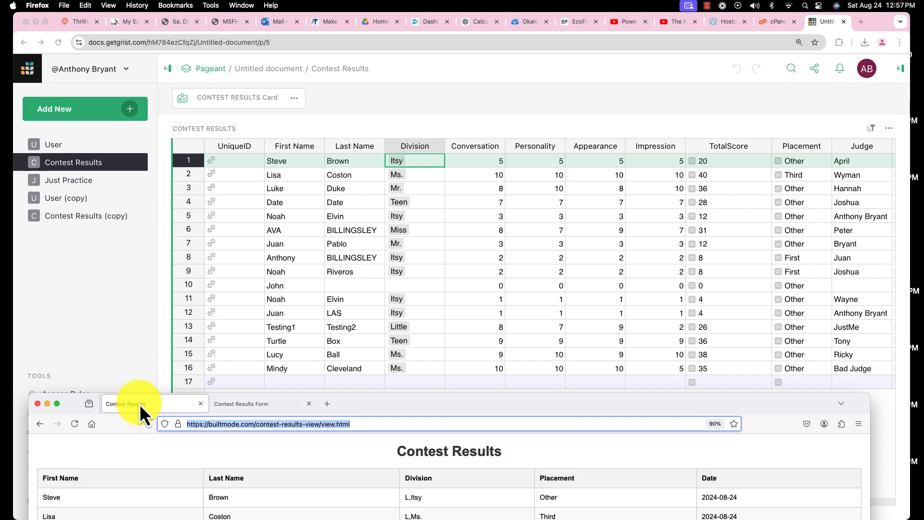
left_click_drag(387, 403, 442, 76)
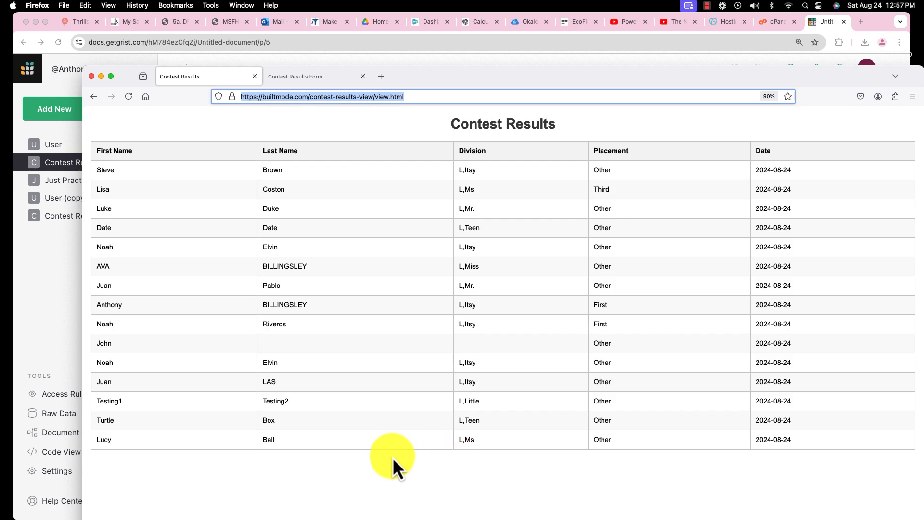
left_click(129, 97)
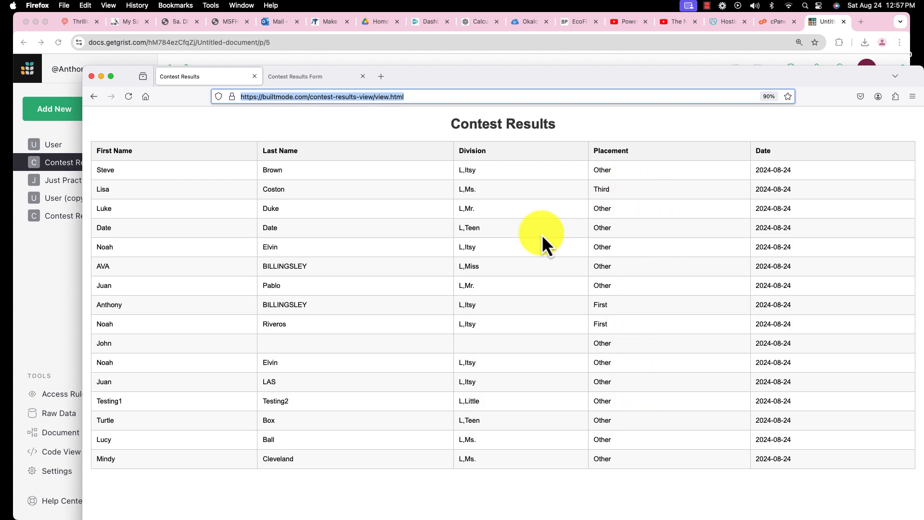
left_click_drag(778, 70, 752, 68)
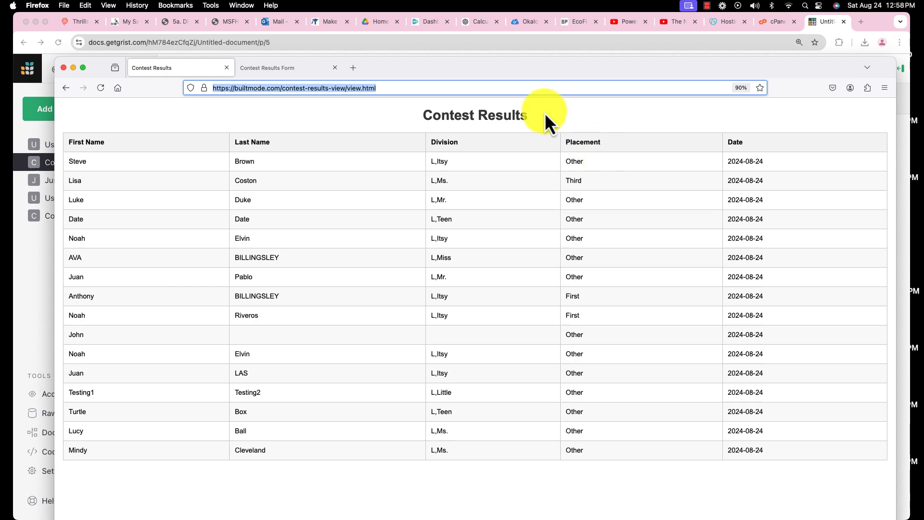
- Return to the Contest Results Form page and open the Web Developer Tools for it
left_click(284, 71)
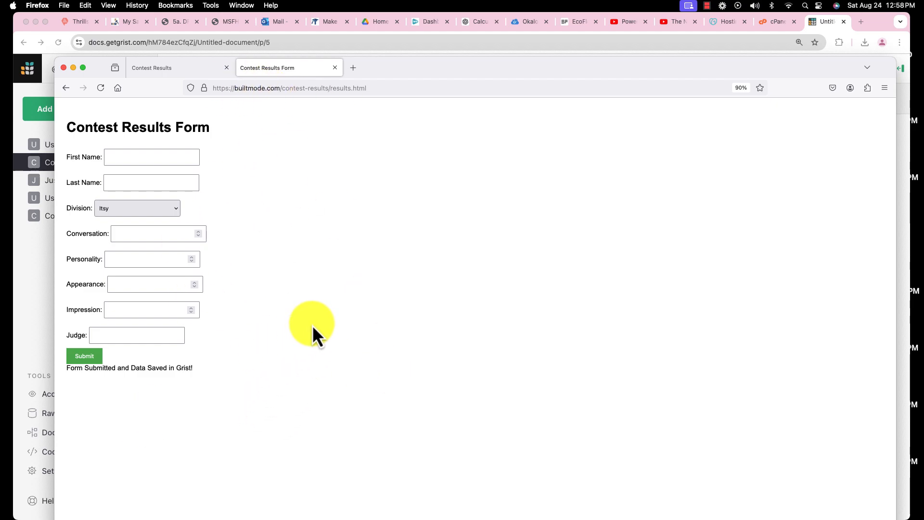
right_click(283, 238)
left_click(315, 168)
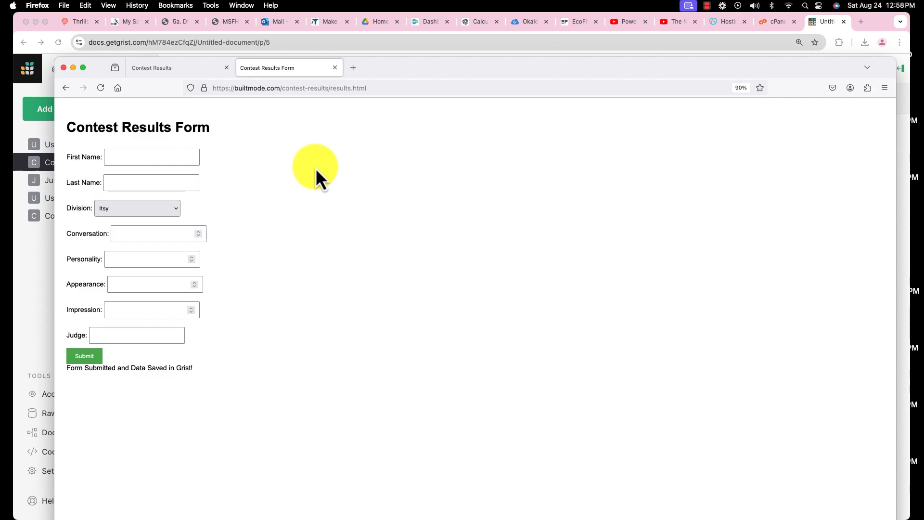
left_click(207, 6)
mouse_move(241, 70)
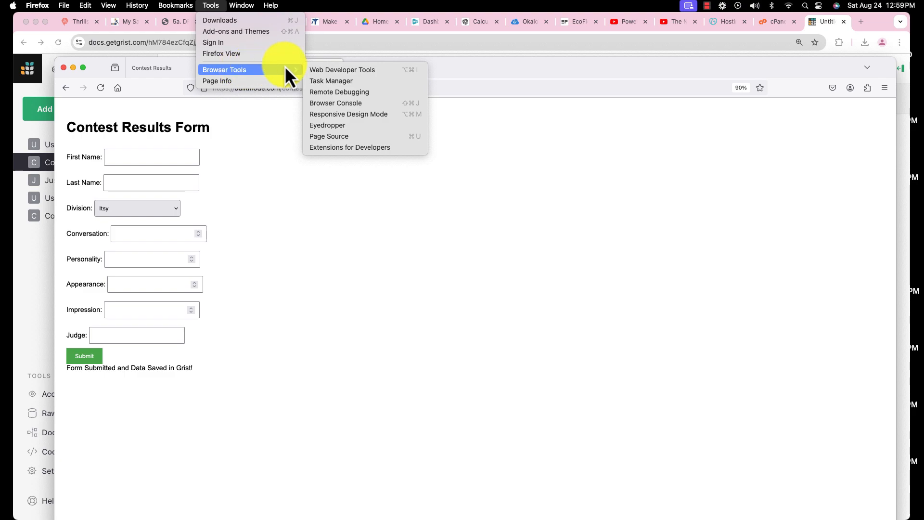
left_click(355, 70)
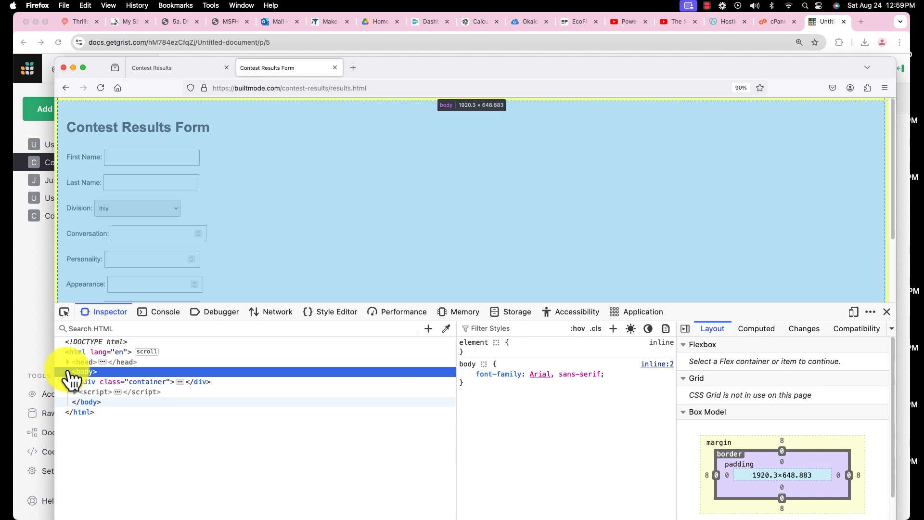
- Examine the form page's HTML by expanding its script and container elements
left_click(68, 372)
left_click(68, 371)
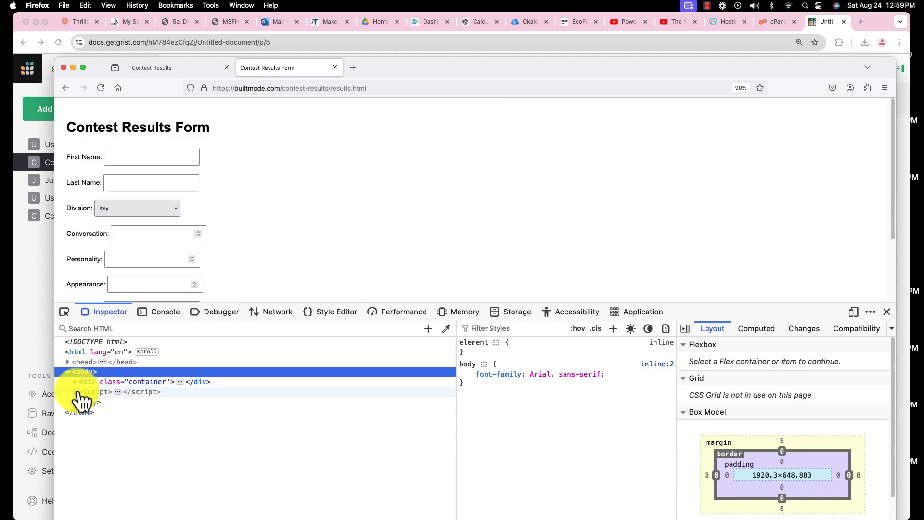
left_click(74, 392)
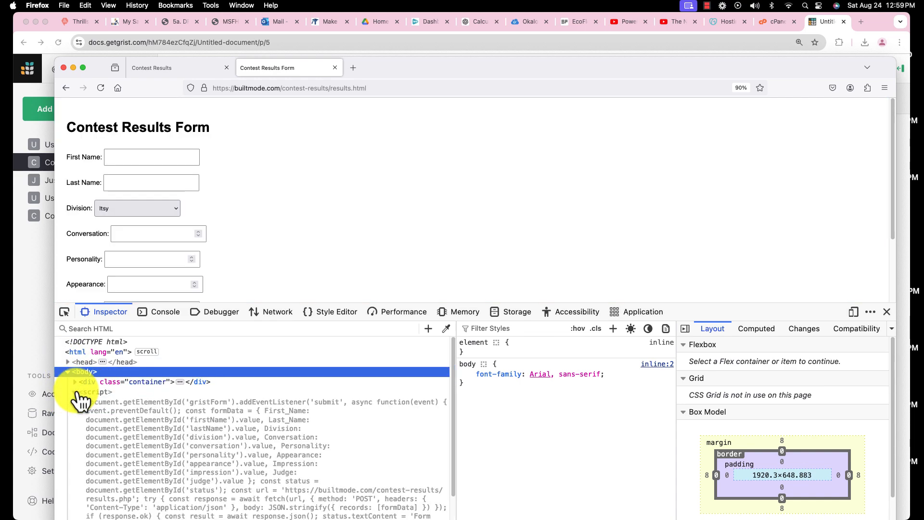
scroll(228, 388, "down", 1)
scroll(228, 388, "up", 2)
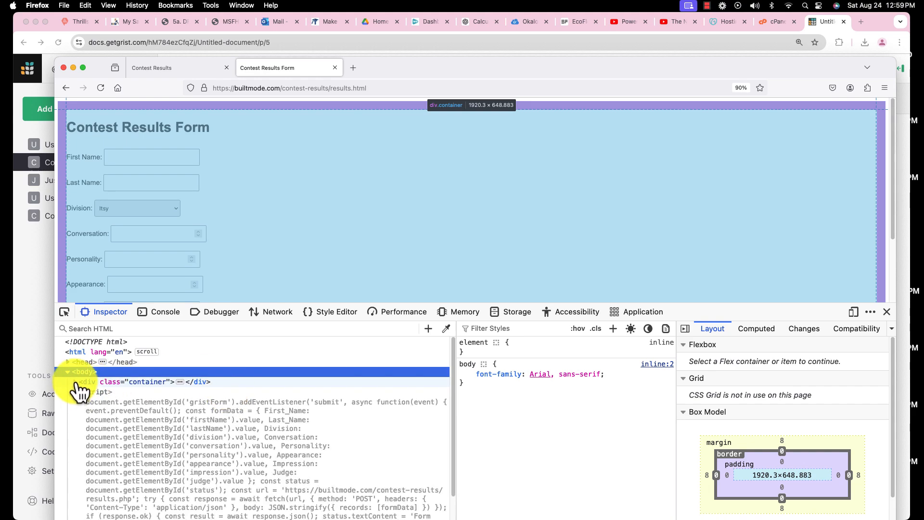
left_click(74, 381)
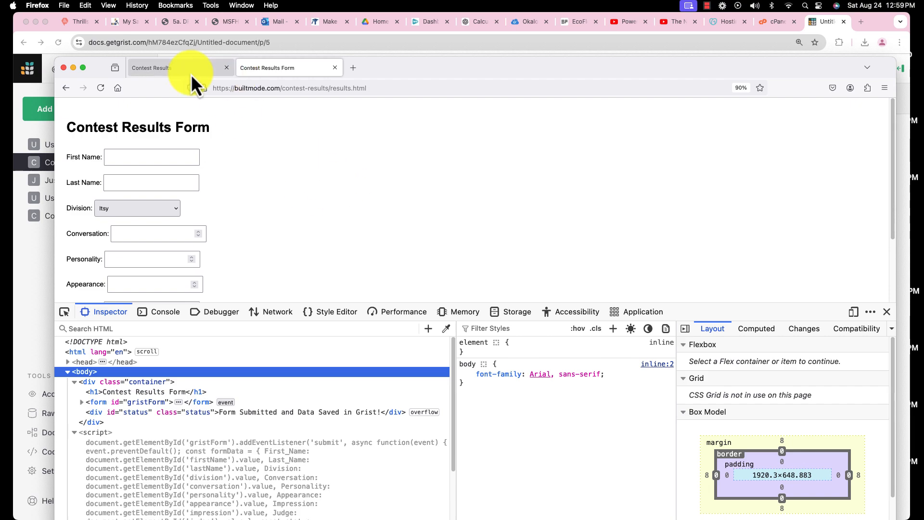
- Open the Web Developer Tools on the Contest Results view page and expand its resultsTable element
left_click(185, 72)
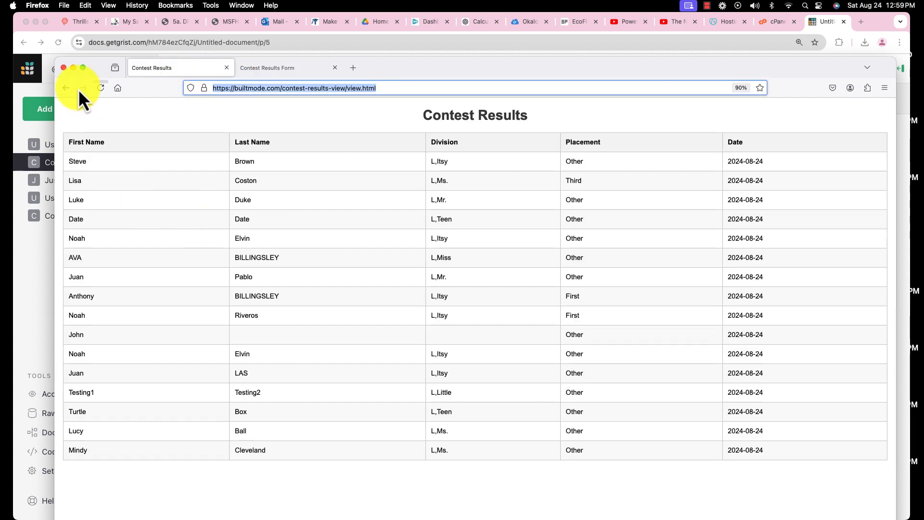
left_click(210, 6)
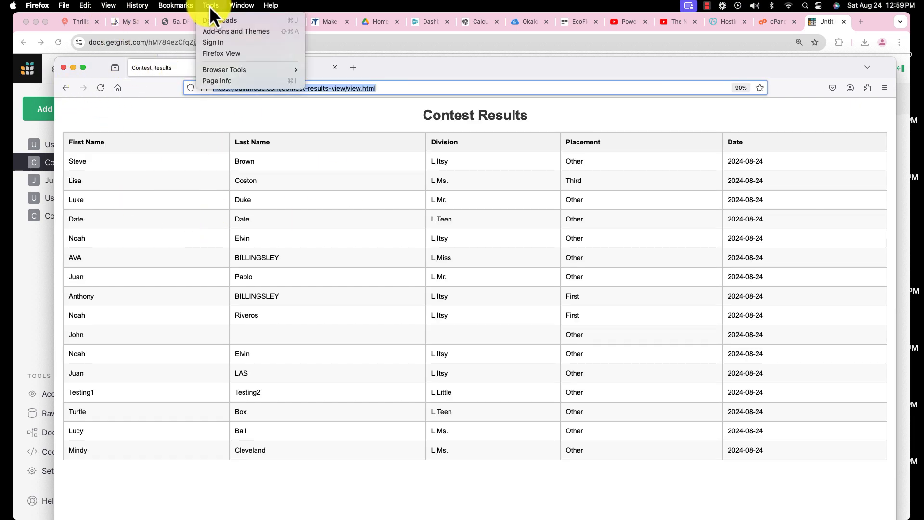
mouse_move(241, 68)
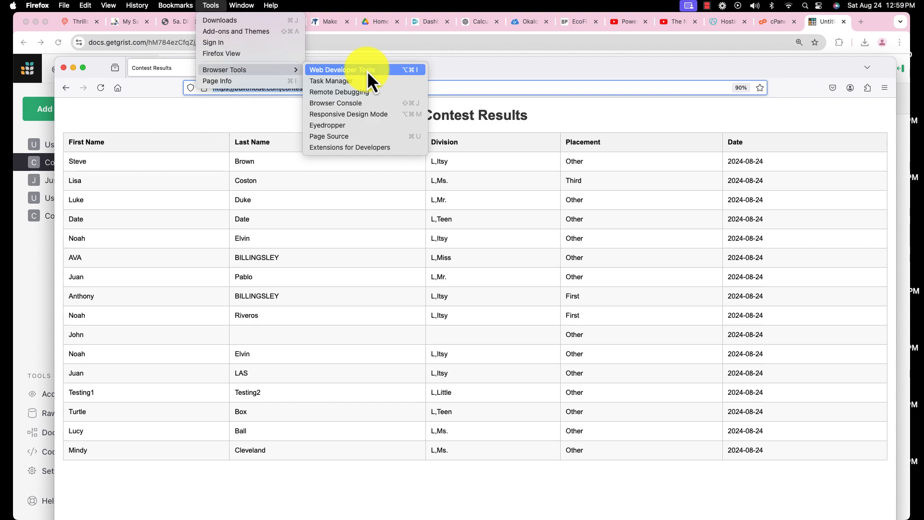
left_click(353, 69)
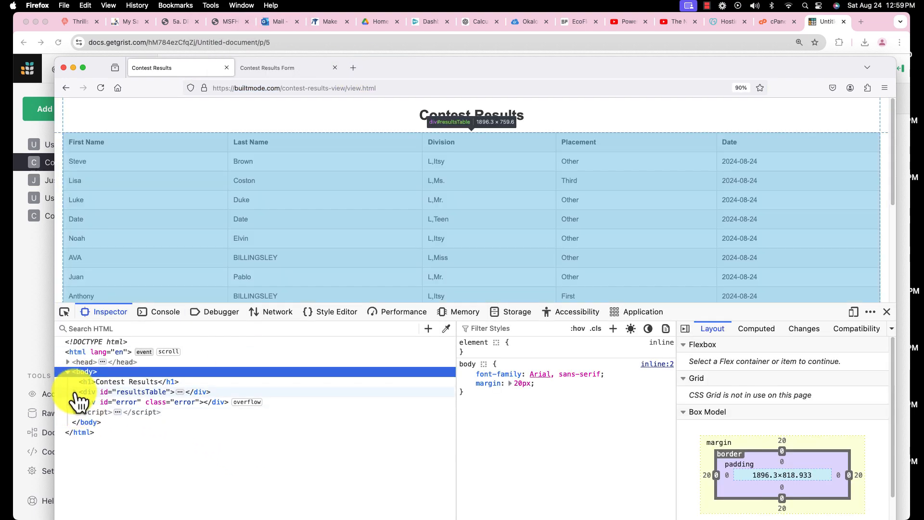
left_click(75, 391)
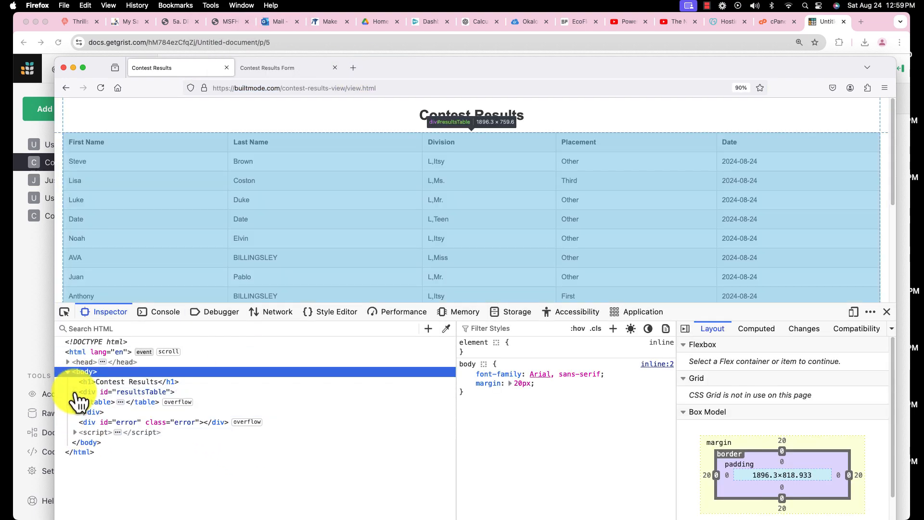
- Expand the script element of the Contest Results view page, read through its code, and collapse the body element
left_click(76, 433)
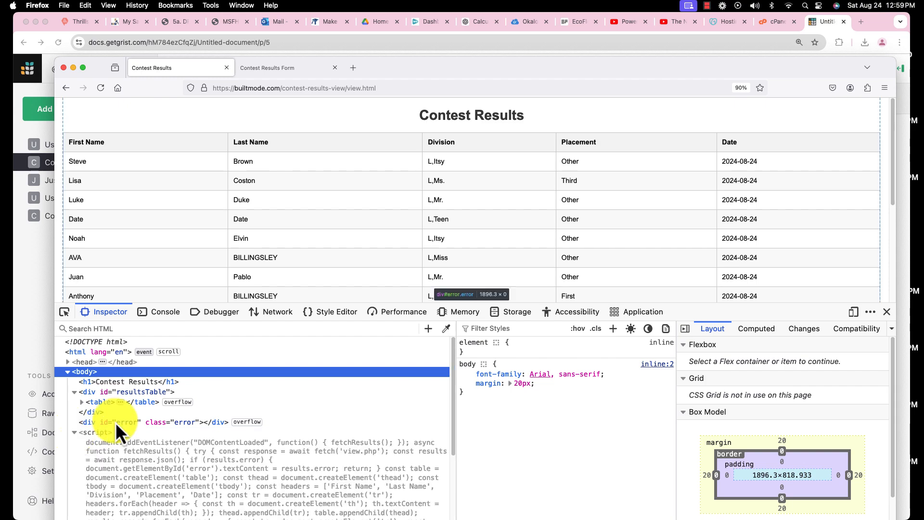
scroll(144, 416, "down", 5)
scroll(163, 423, "up", 5)
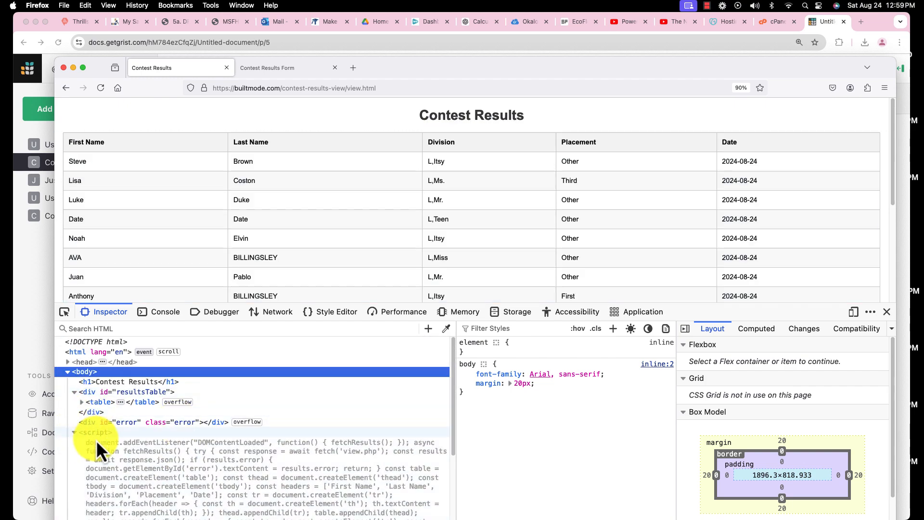
scroll(249, 435, "down", 5)
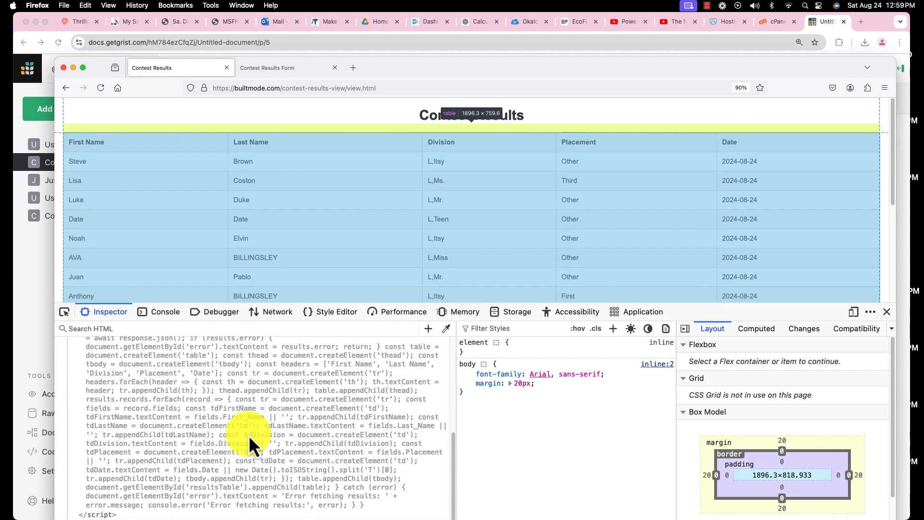
scroll(249, 435, "up", 5)
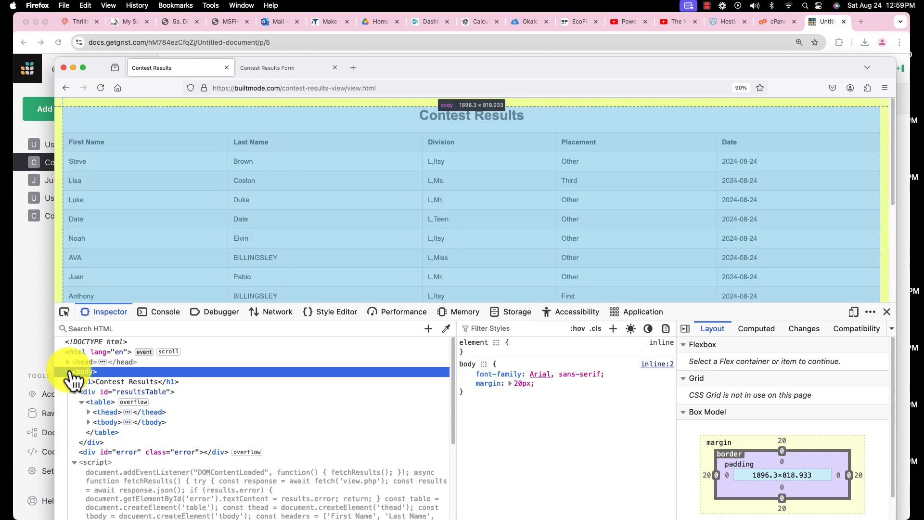
left_click(68, 371)
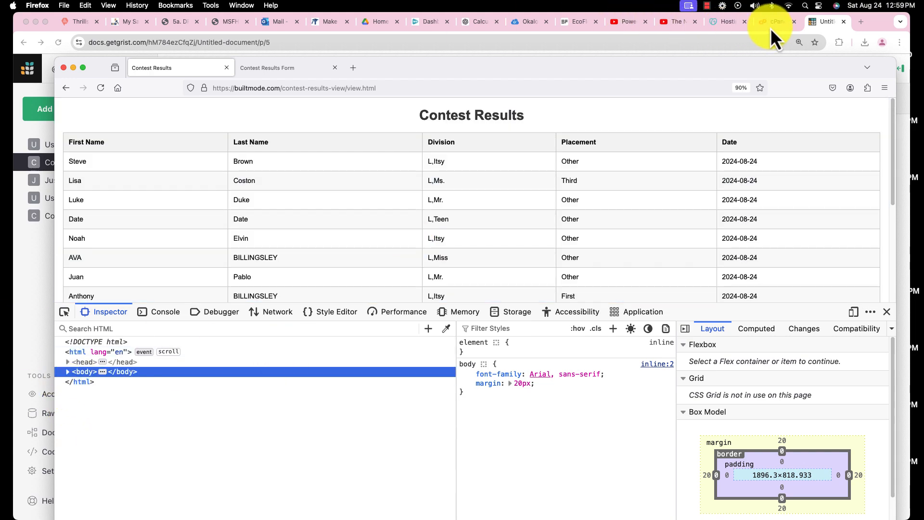
- Switch to cPanel File Manager in Chrome and open results.html from the contest-results folder in the code editor
left_click(776, 22)
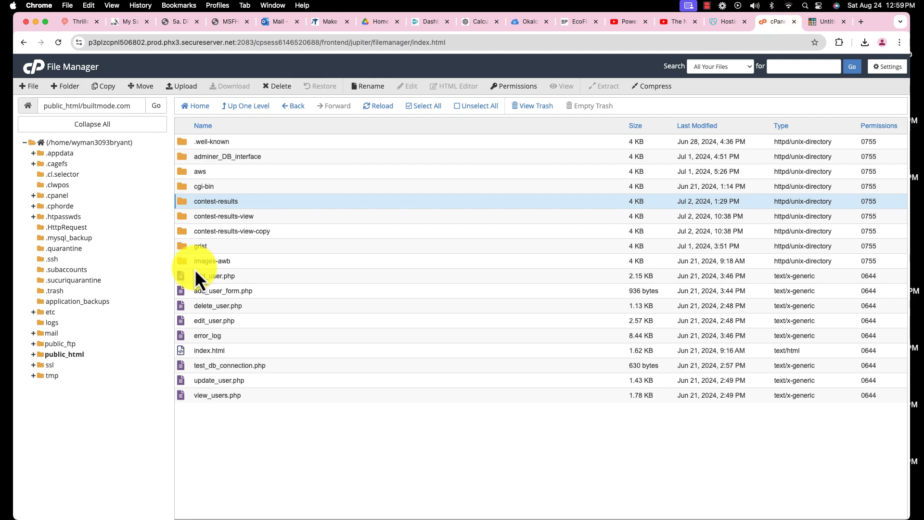
double_click(181, 202)
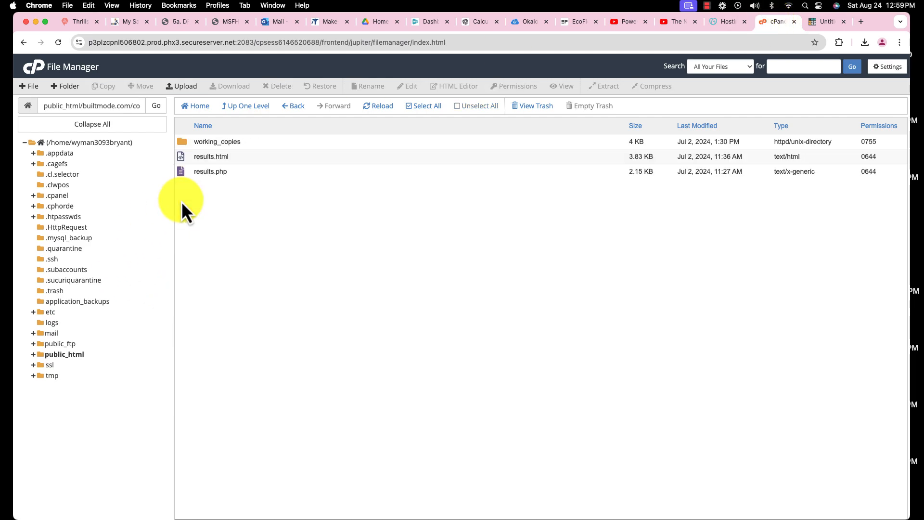
left_click(180, 155)
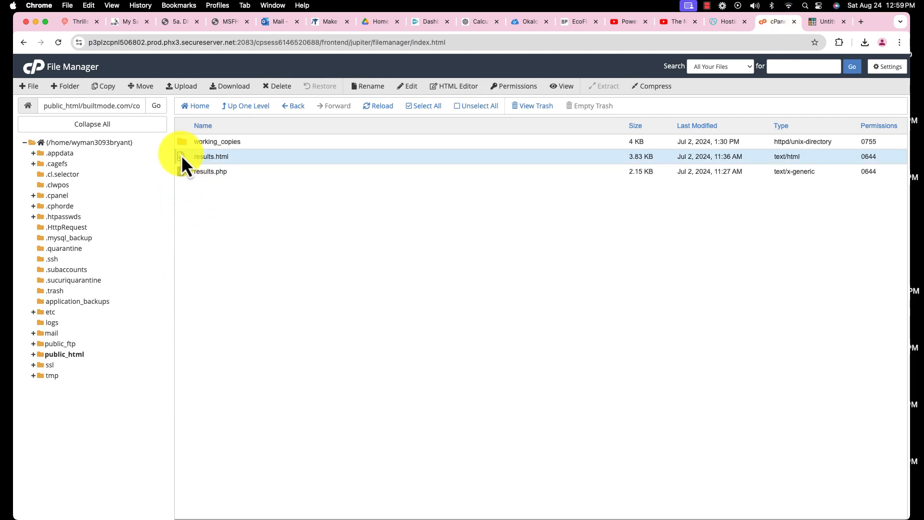
left_click(410, 89)
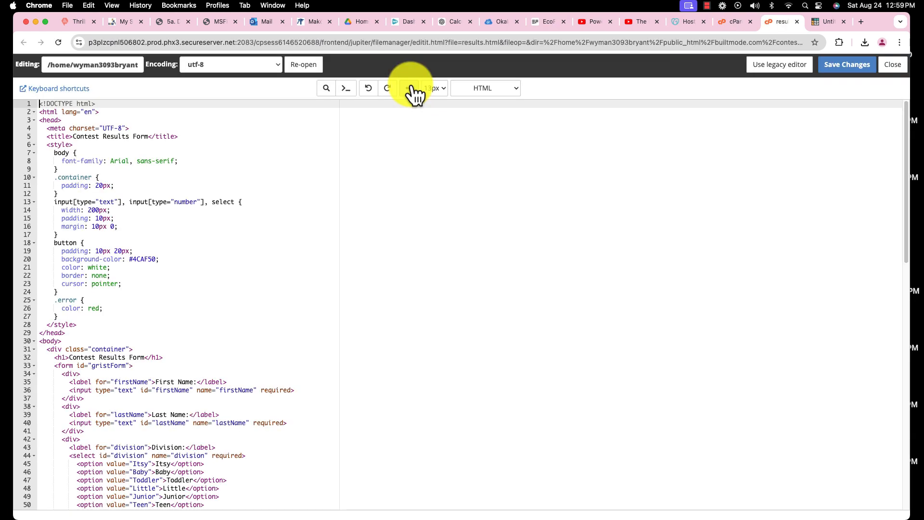
- Review the results.html source from its styles and form fields down to the submit script, and close the editor
scroll(322, 253, "down", 1)
scroll(322, 252, "down", 15)
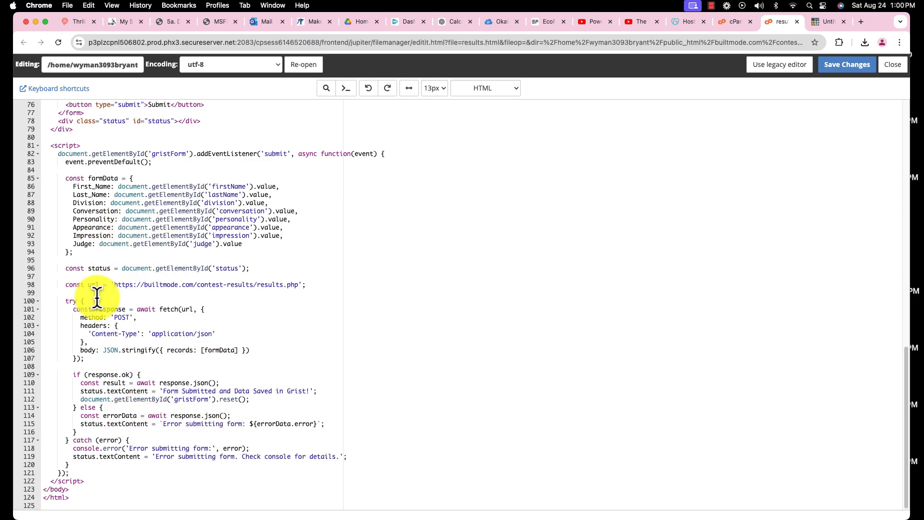
scroll(200, 353, "up", 10)
scroll(200, 353, "up", 10)
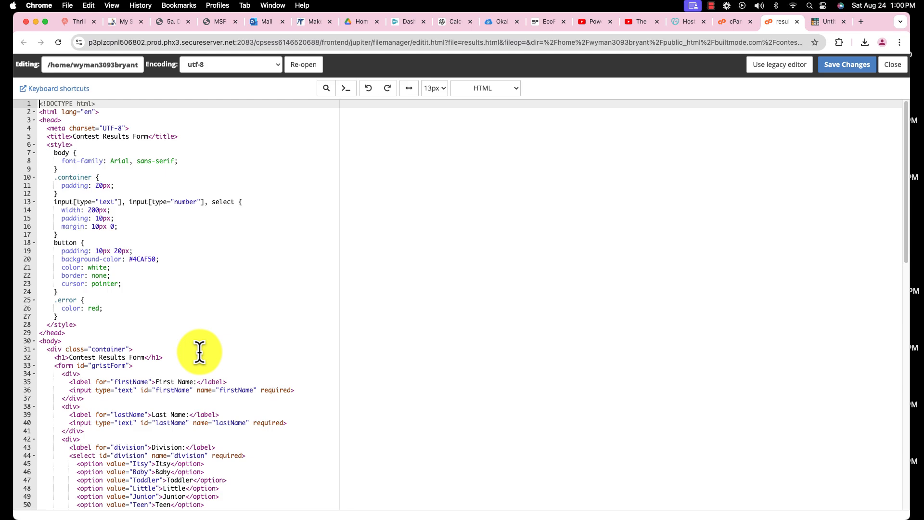
scroll(200, 352, "down", 18)
scroll(198, 351, "up", 18)
left_click(797, 22)
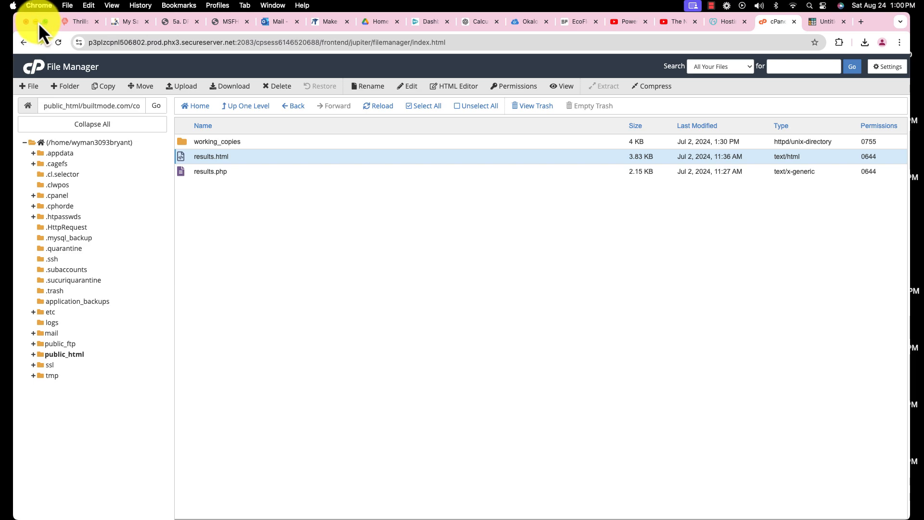
- Show the GoDaddy Hosting page and return to cPanel File Manager
left_click(725, 22)
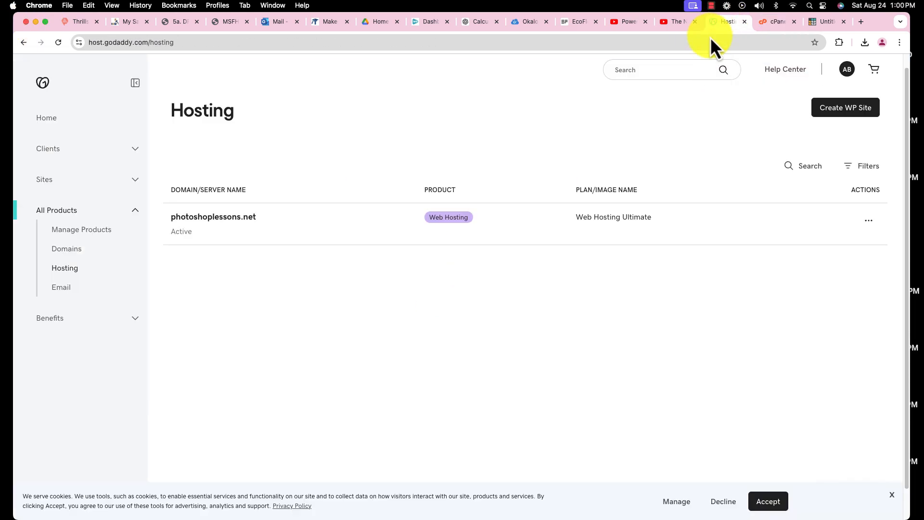
left_click(781, 21)
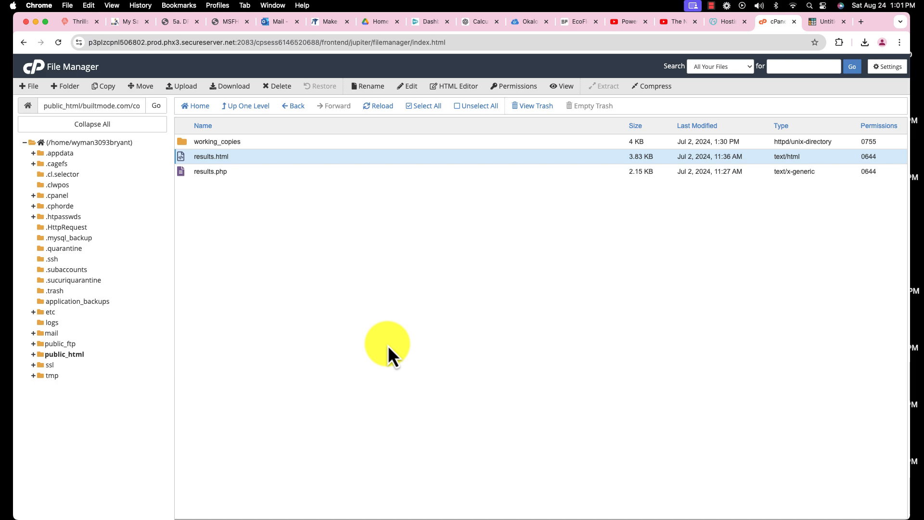
- Switch to the Contest Results table in Grist and view all its columns through DateTime
left_click(826, 21)
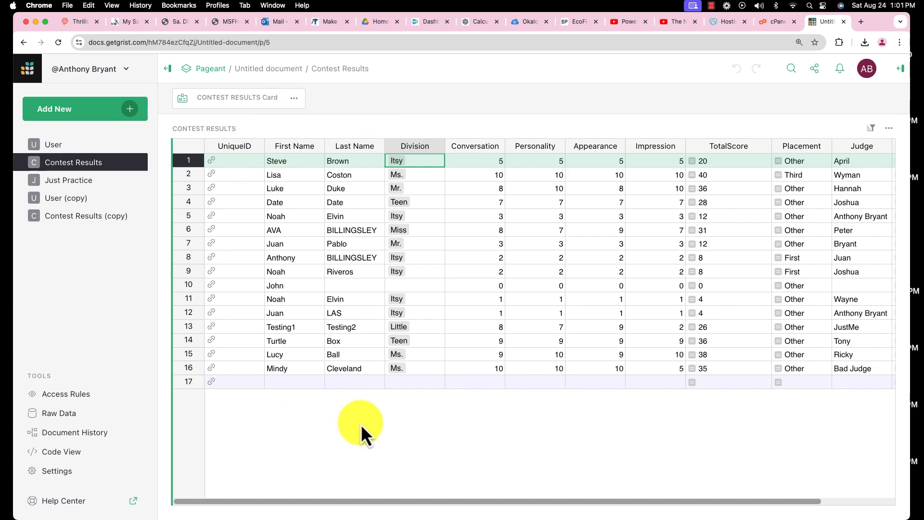
left_click_drag(337, 501, 412, 502)
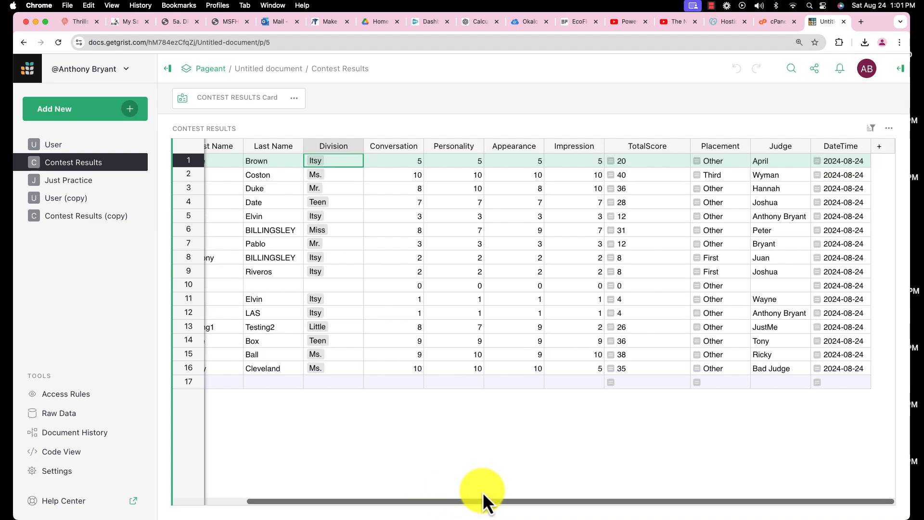
left_click_drag(482, 501, 320, 501)
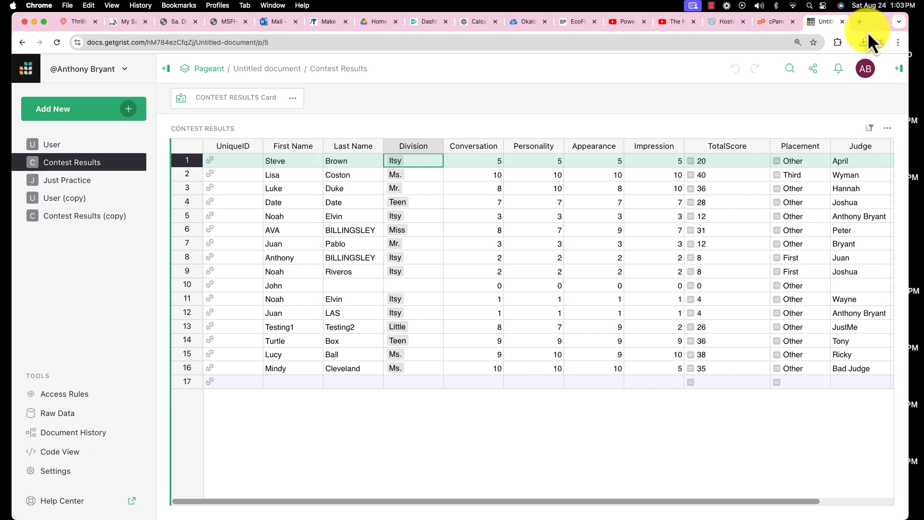
- Move the Grist window aside, bring the Contest Results view page in Firefox to the front, and look over its address and results table
left_click_drag(867, 31, 837, 255)
left_click(597, 81)
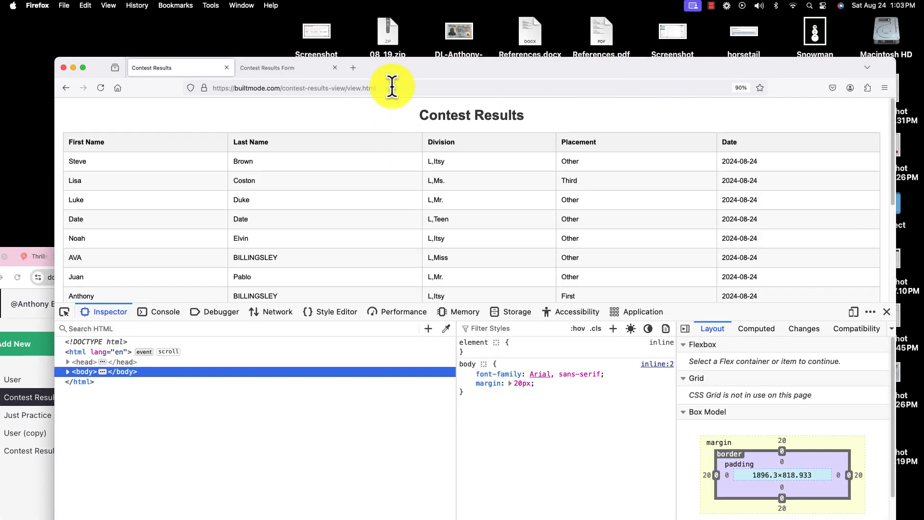
left_click(392, 88)
key("Escape")
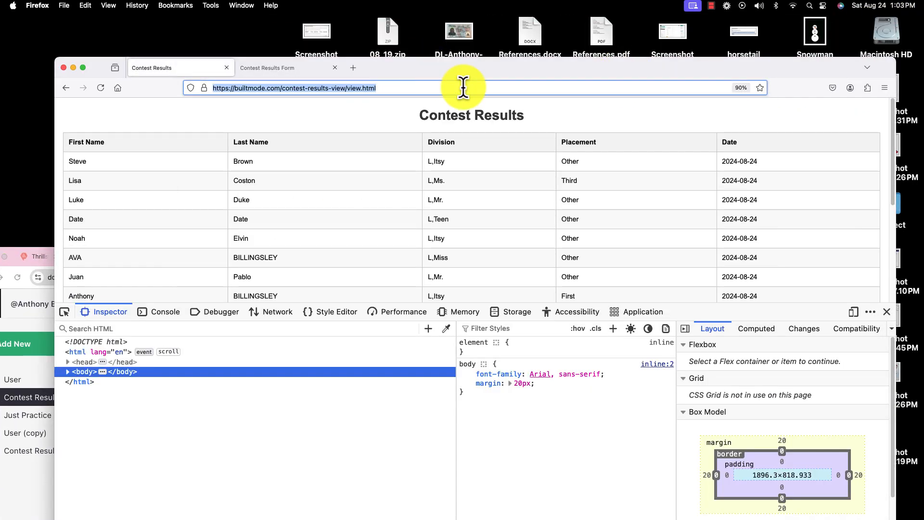
scroll(396, 213, "down", 5)
scroll(396, 212, "up", 5)
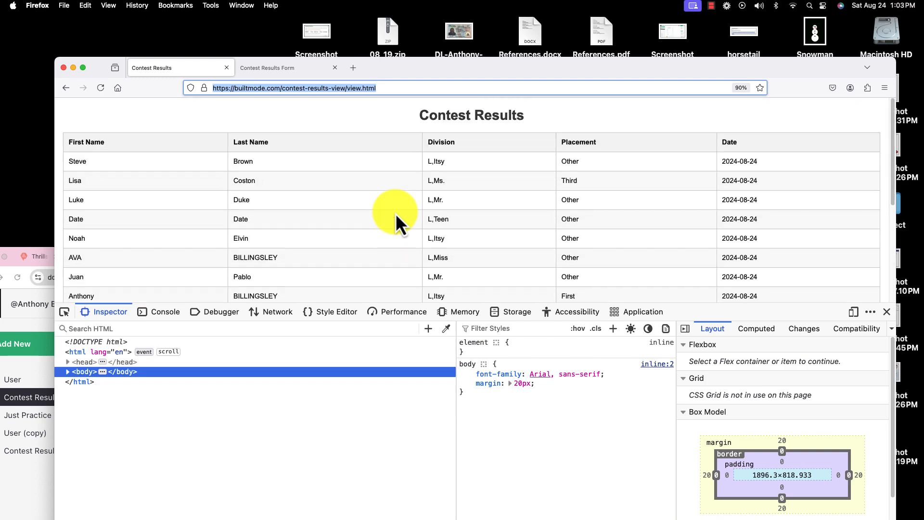
scroll(396, 213, "down", 5)
scroll(396, 213, "up", 5)
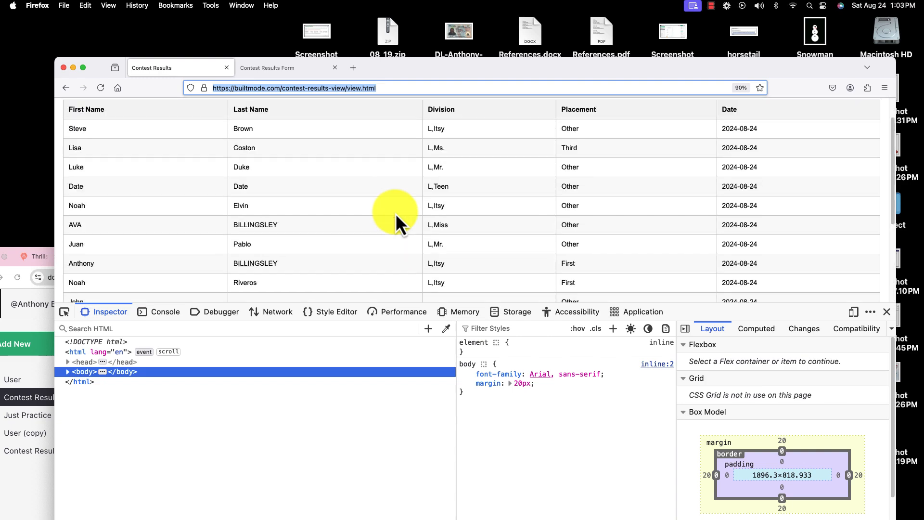
left_click(762, 310)
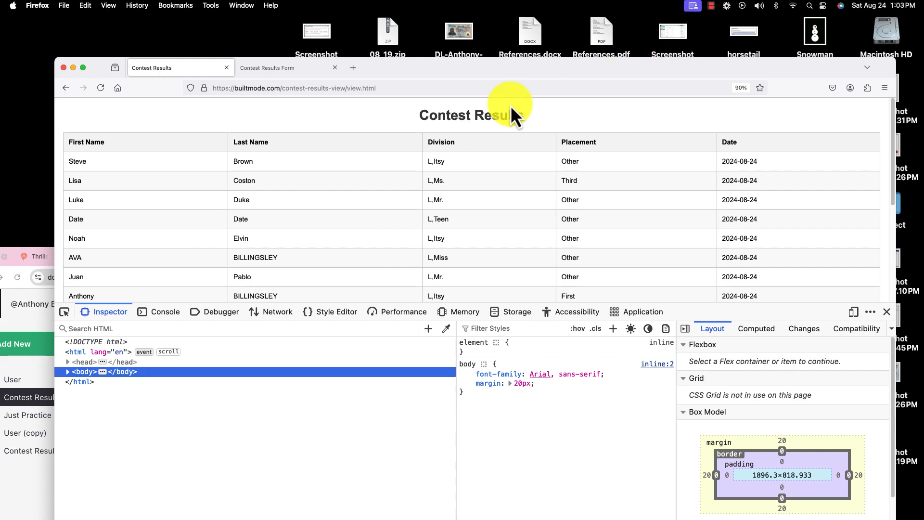
- Minimize the Firefox window and move the Grist window back into full view
left_click(73, 67)
left_click_drag(845, 251, 890, 19)
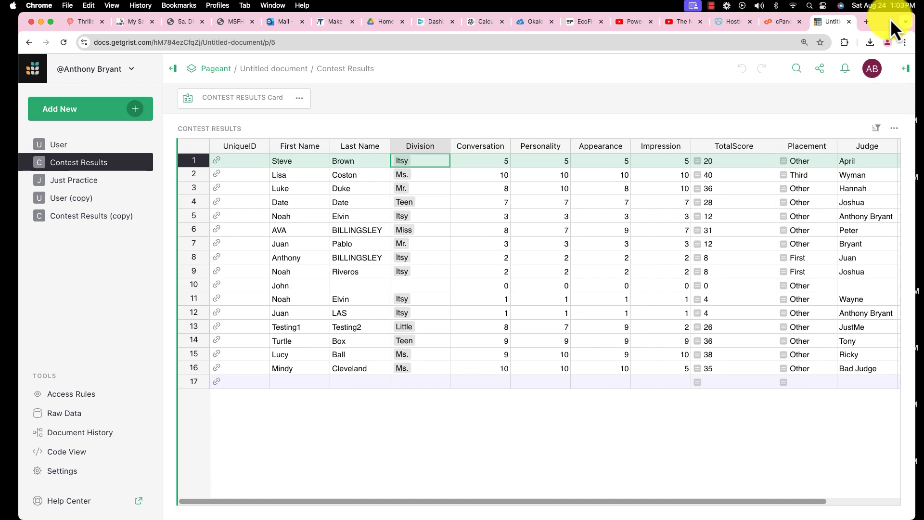